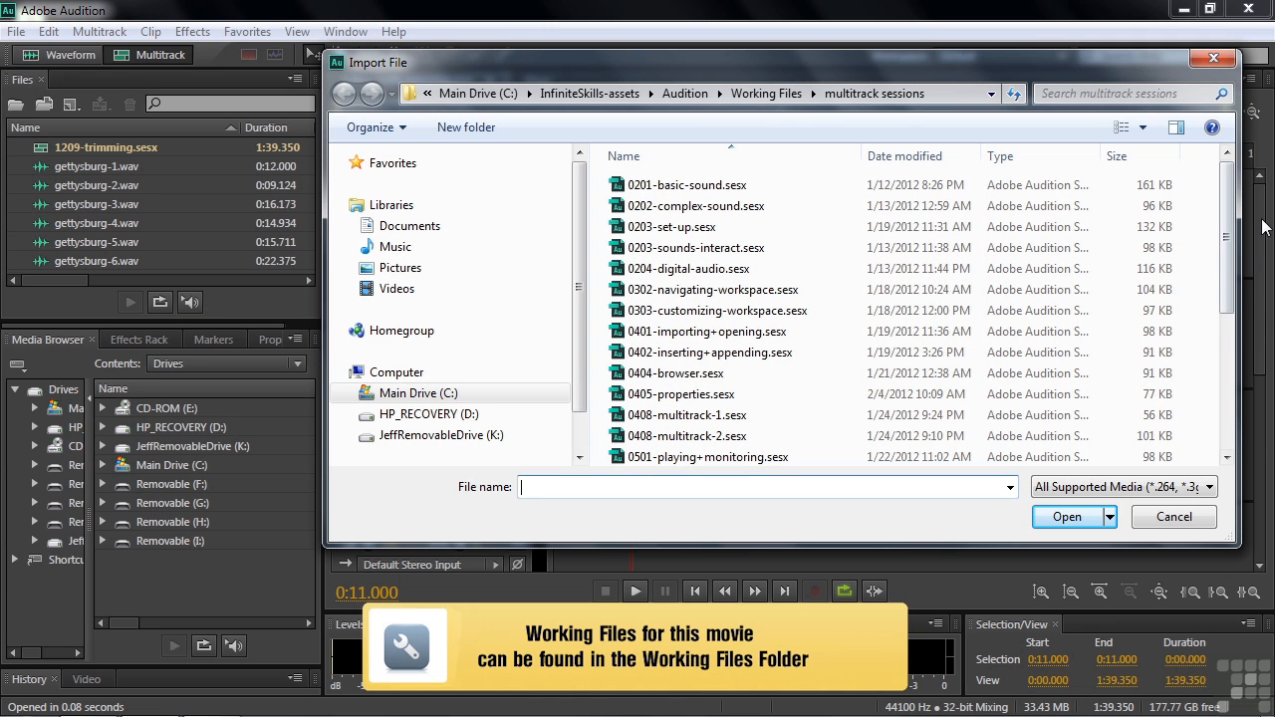
Step: Open the multitrack session 1209-trimming.sesx from the multitrack sessions folder
left_click_drag(1231, 226, 1231, 378)
double_click(724, 456)
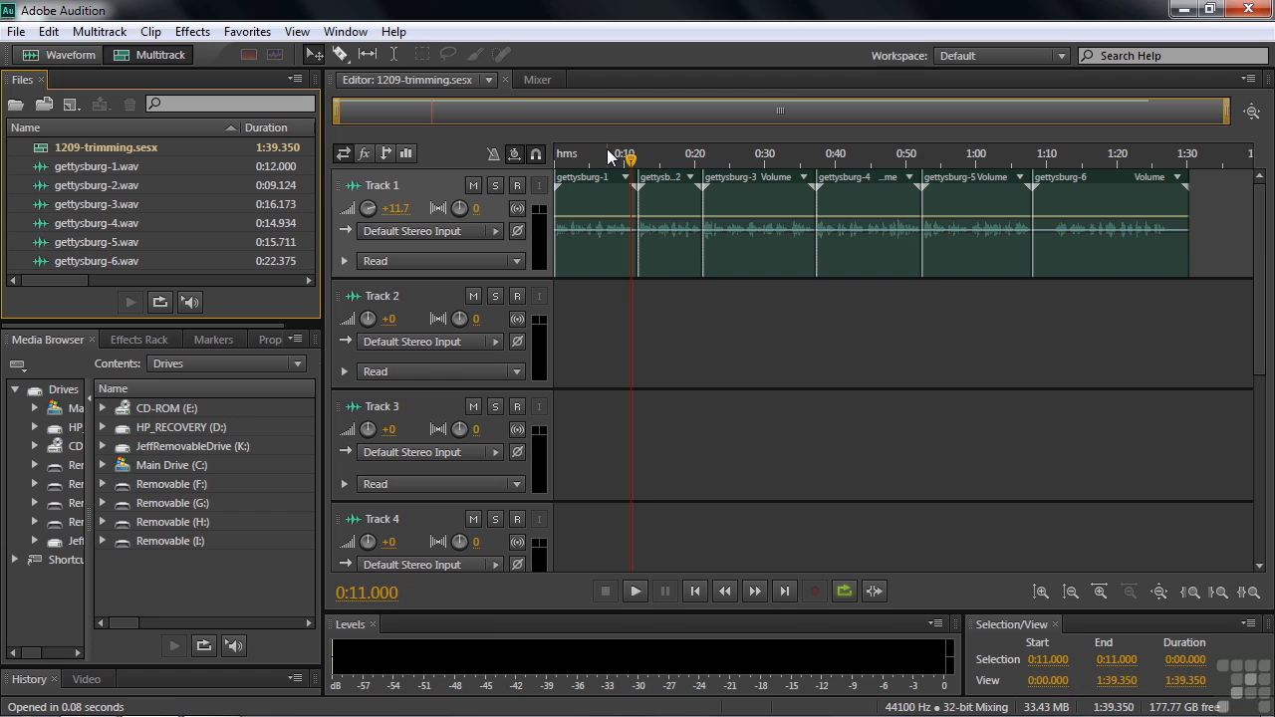
Step: Play the end of the gettysburg-1 clip from about 0:10 and stop in the silence after its last words
left_click_drag(608, 154, 668, 196)
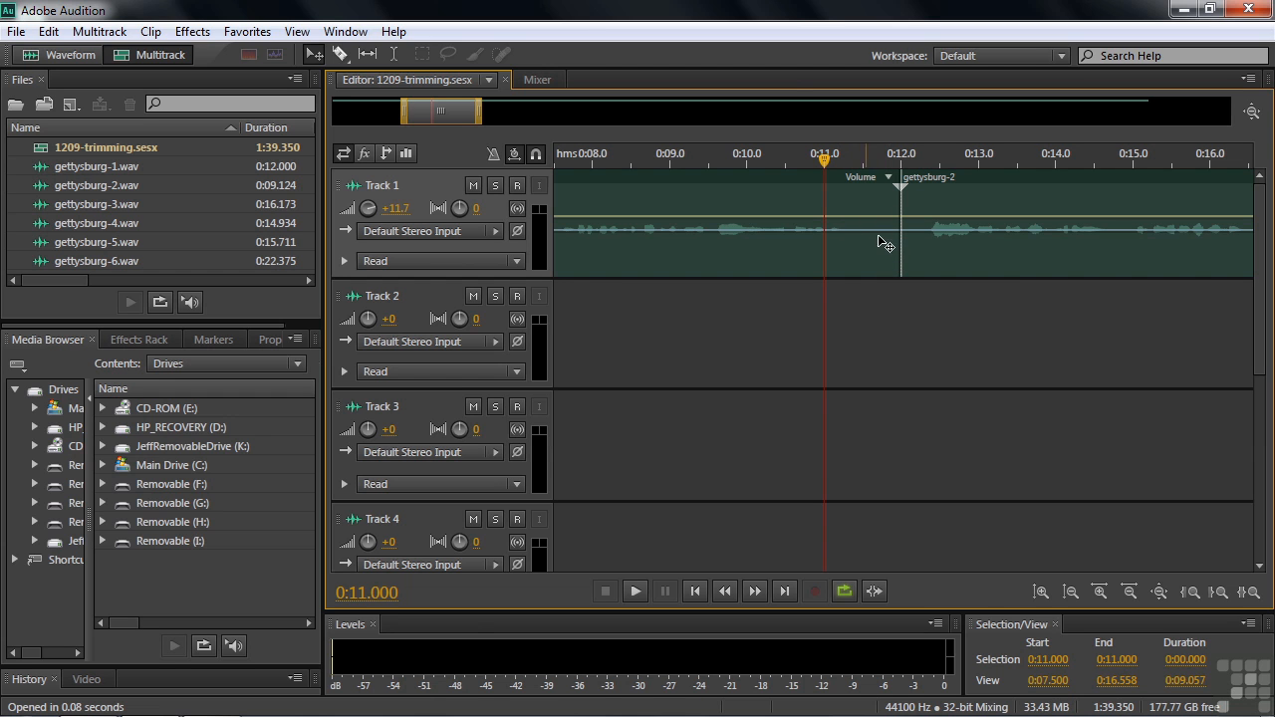
left_click_drag(824, 160, 752, 180)
key("space")
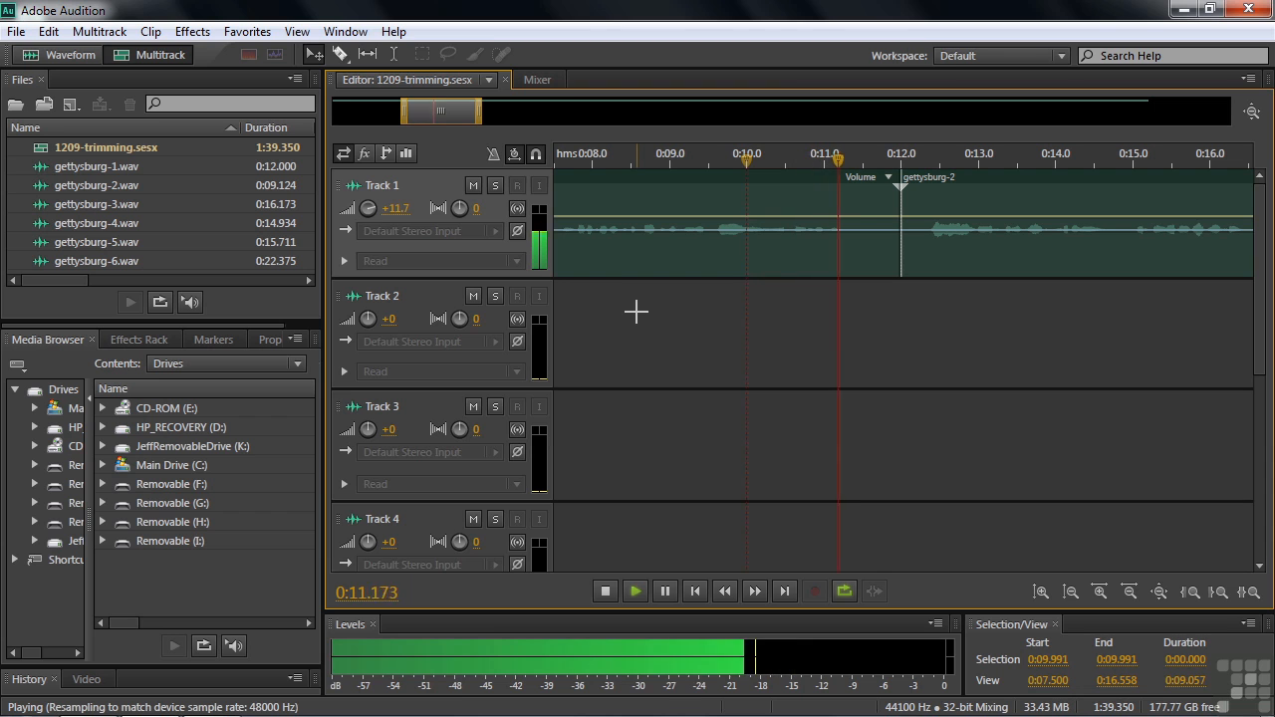
key("space")
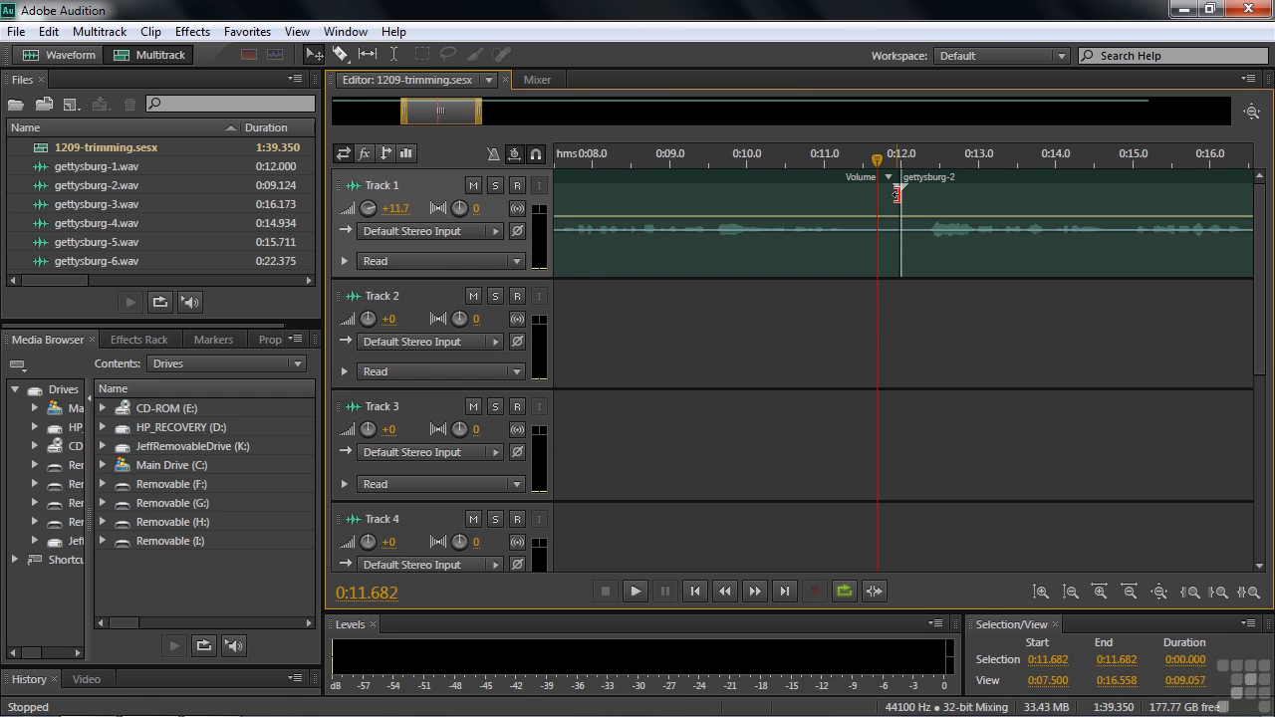
Step: Try trimming the end of the gettysburg-1 clip back to the playhead, and undo the trim
left_click_drag(899, 197, 887, 197)
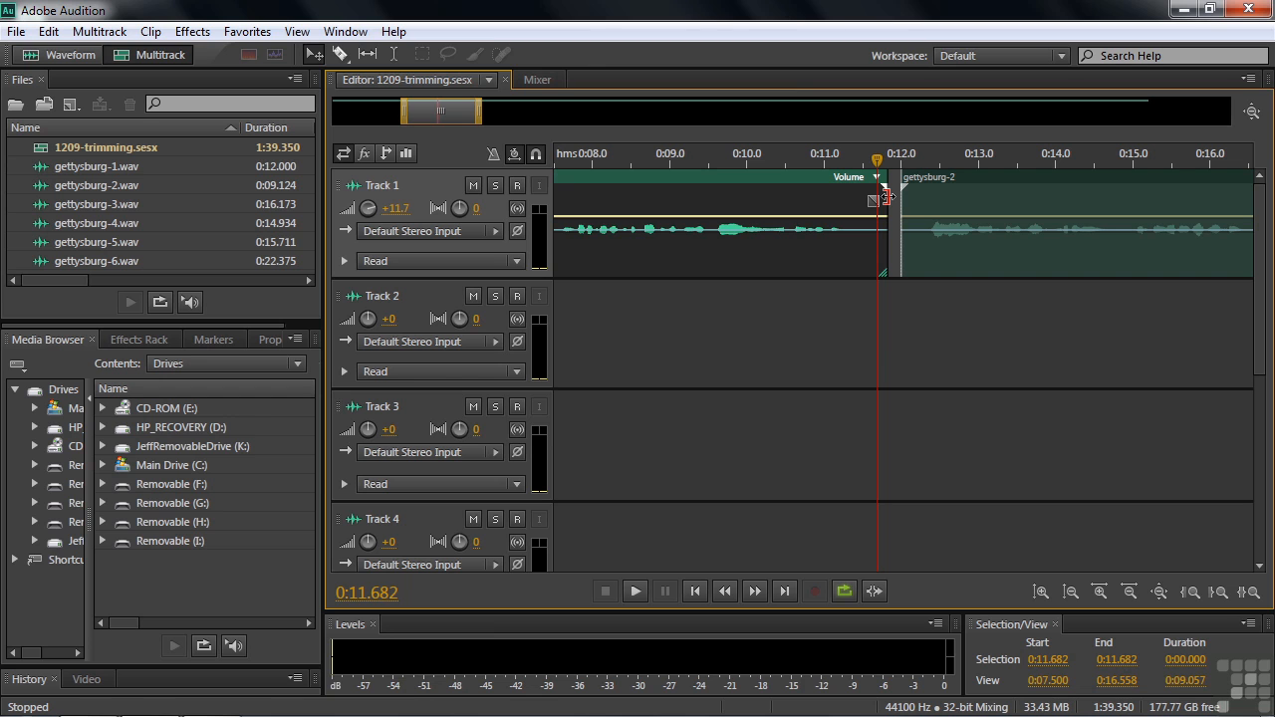
left_click_drag(886, 196, 876, 198)
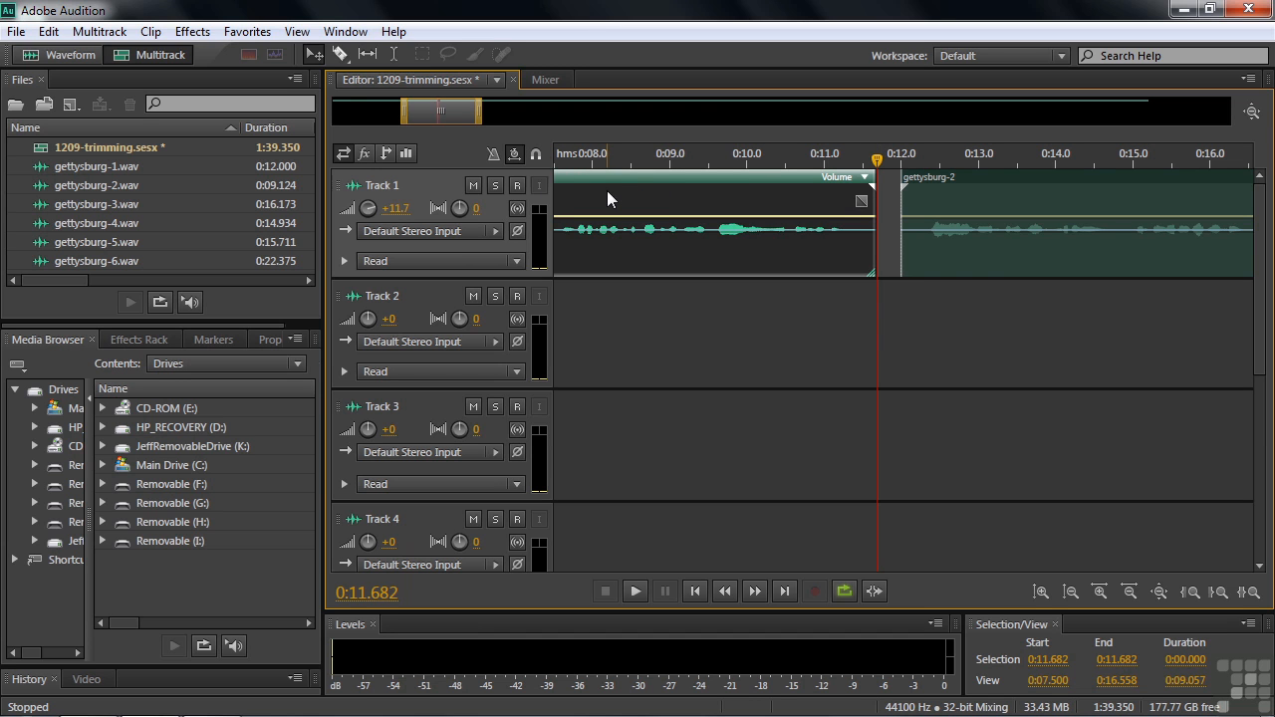
key("ctrl+z")
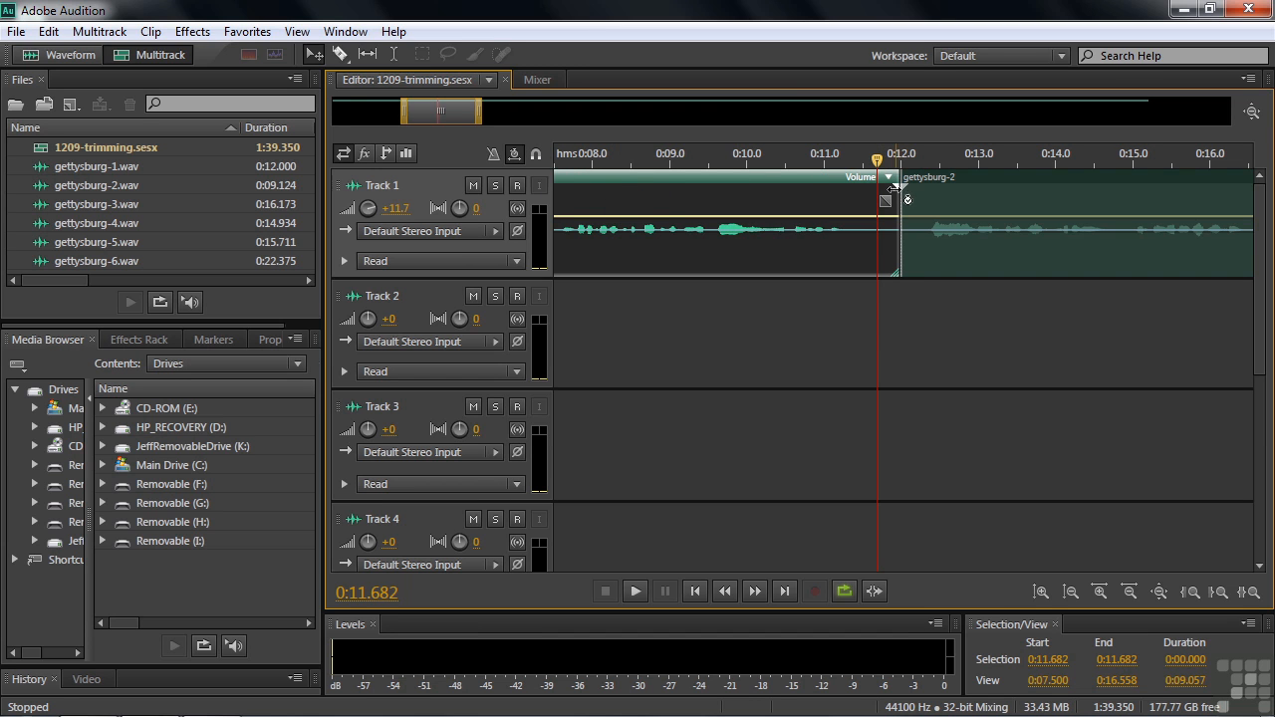
Step: Trim the end of the gettysburg-1 clip back to the playhead at 0:11.682
mouse_move(896, 203)
left_mouse_down()
mouse_move(860, 209)
mouse_move(881, 210)
left_mouse_up()
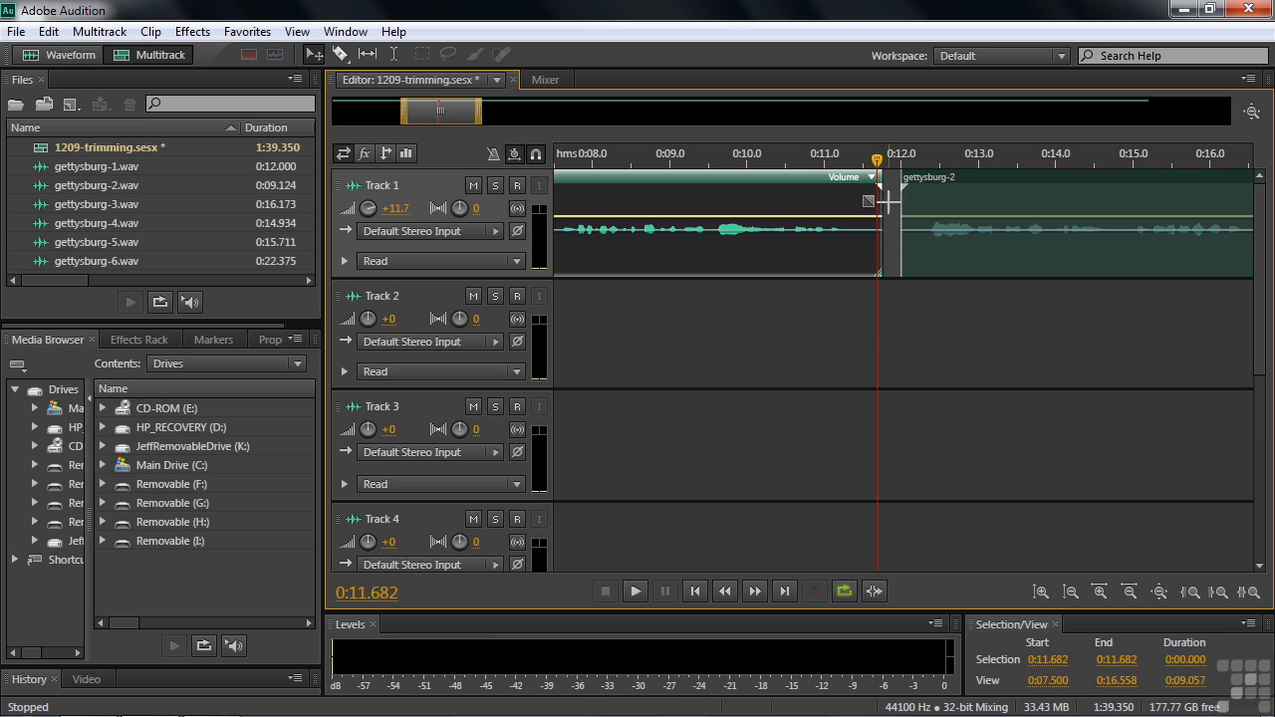
left_click_drag(881, 202, 875, 205)
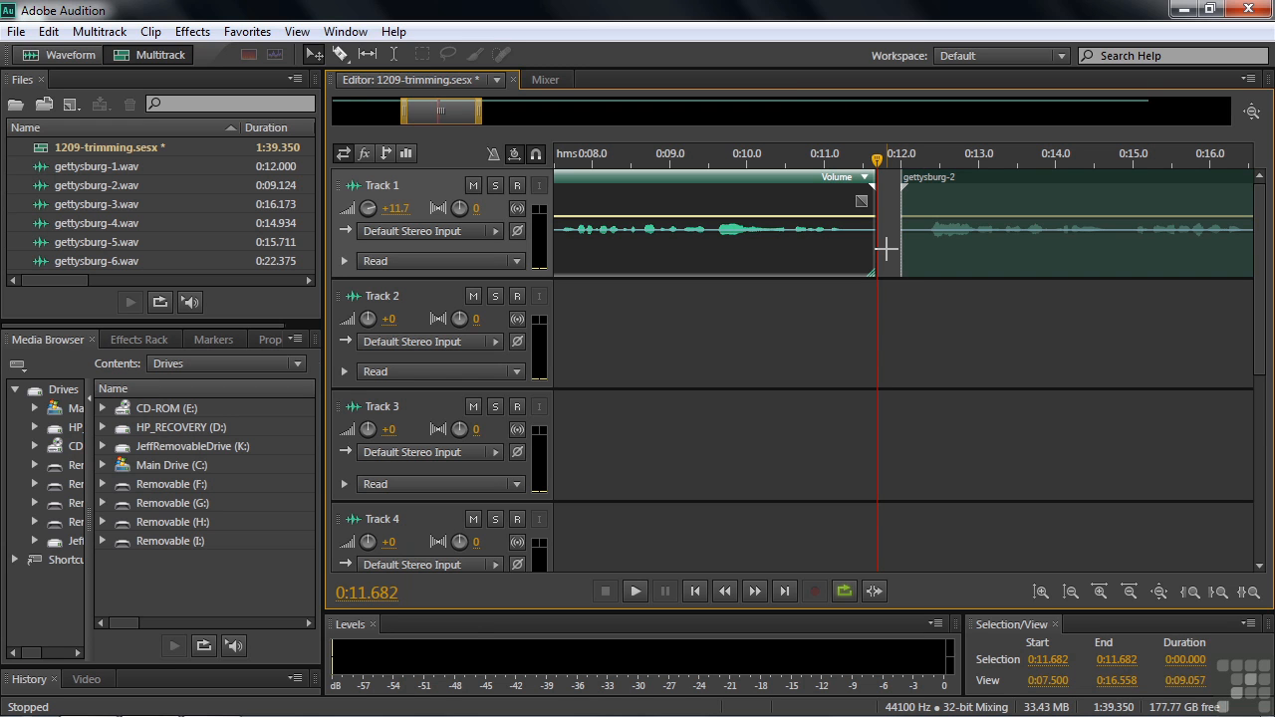
Step: Move the gettysburg-2 and gettysburg-3 clips earlier on Track 1 so each butts against the clip before it
scroll(887, 249, "down", 6)
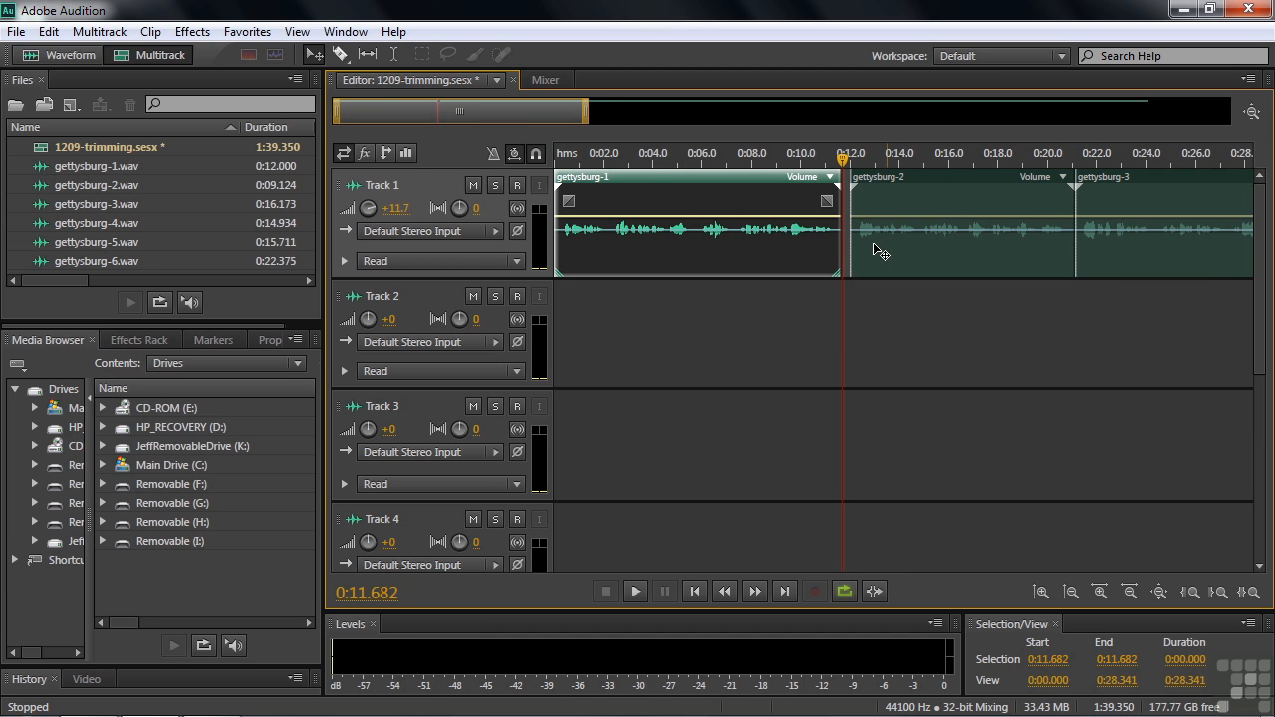
left_click(950, 187)
left_click_drag(948, 185, 938, 185)
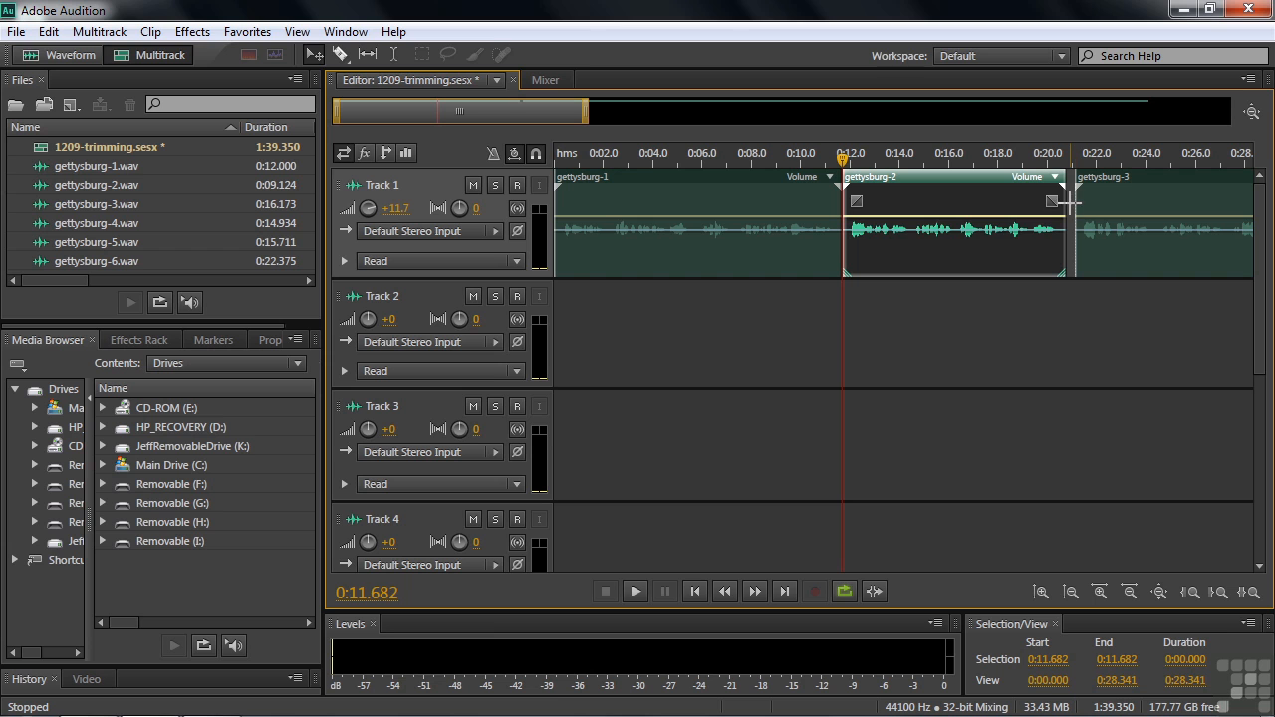
left_click(1143, 186)
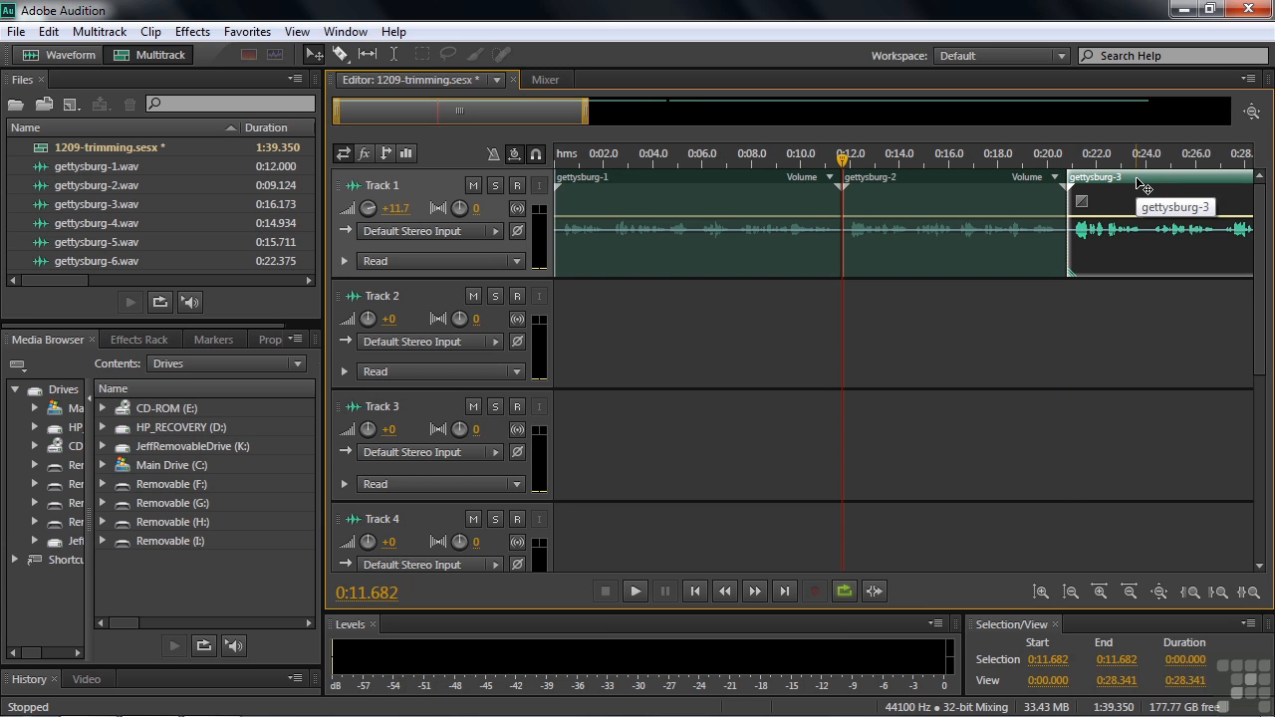
left_click_drag(460, 113, 561, 147)
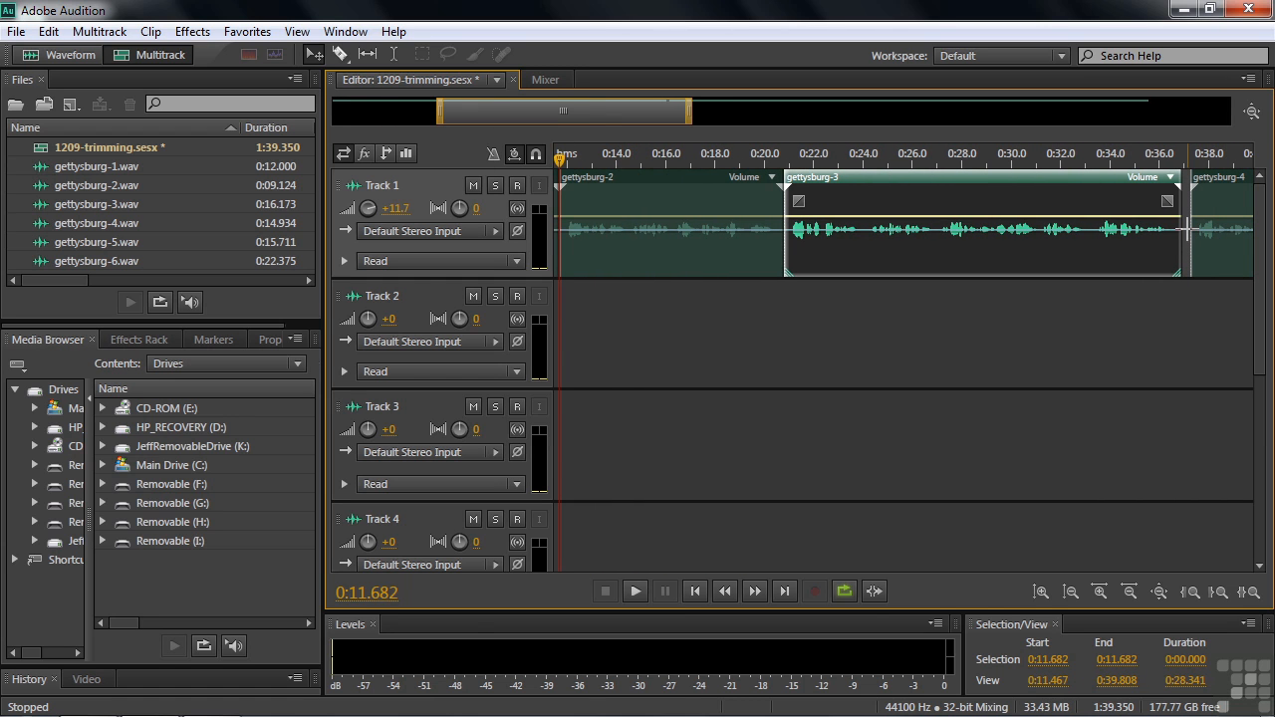
left_click_drag(568, 117, 506, 113)
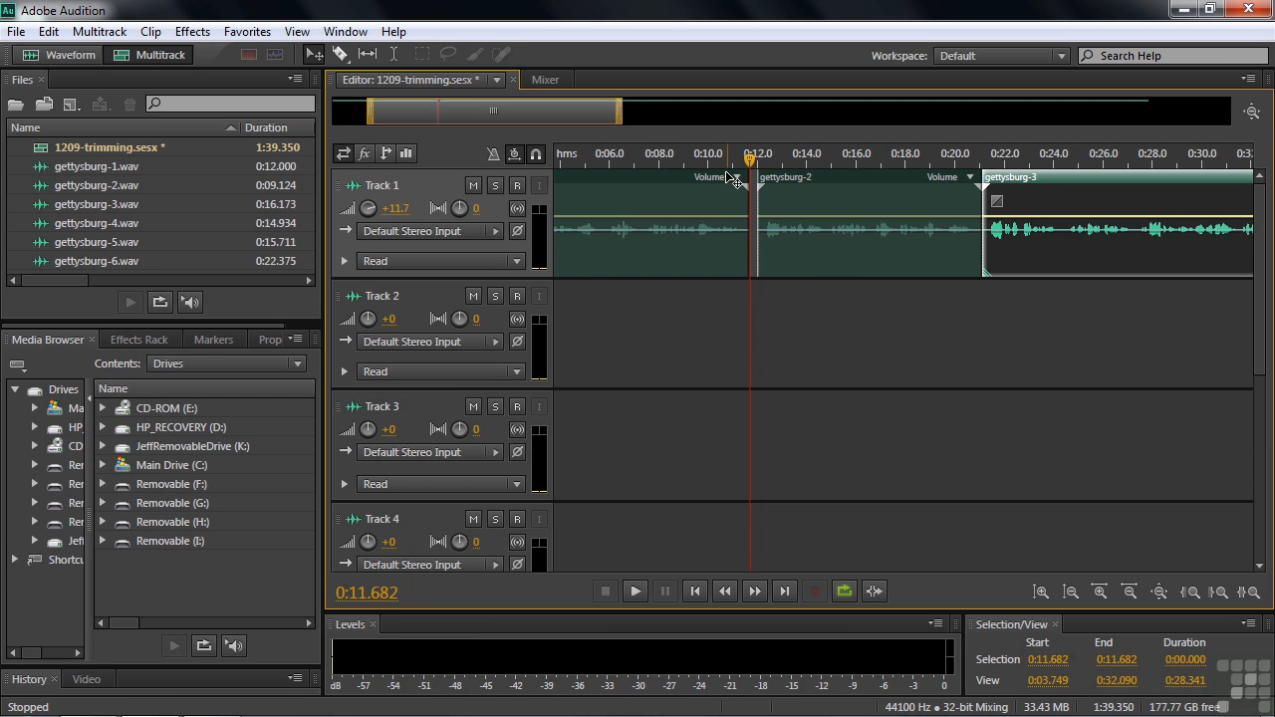
Step: Ripple-delete the gap between the gettysburg-1 and gettysburg-2 clips on Track 1
left_click_drag(712, 157, 778, 156)
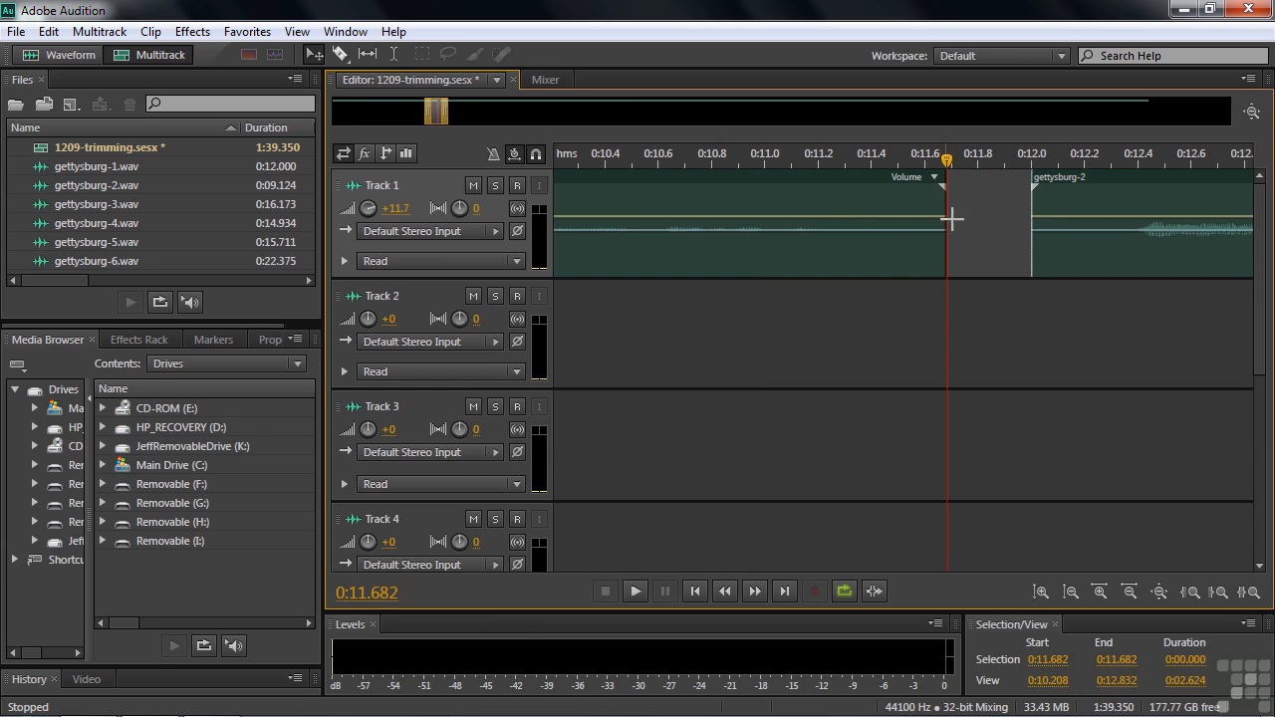
right_click(976, 213)
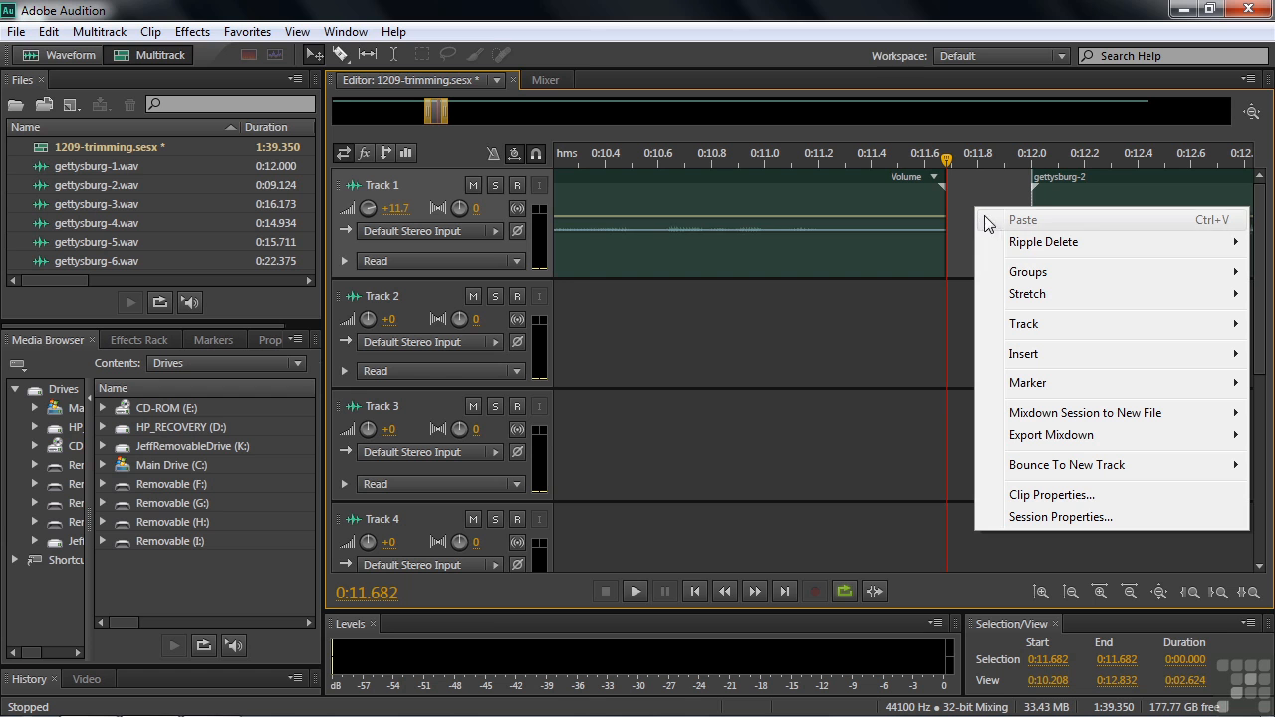
mouse_move(1022, 249)
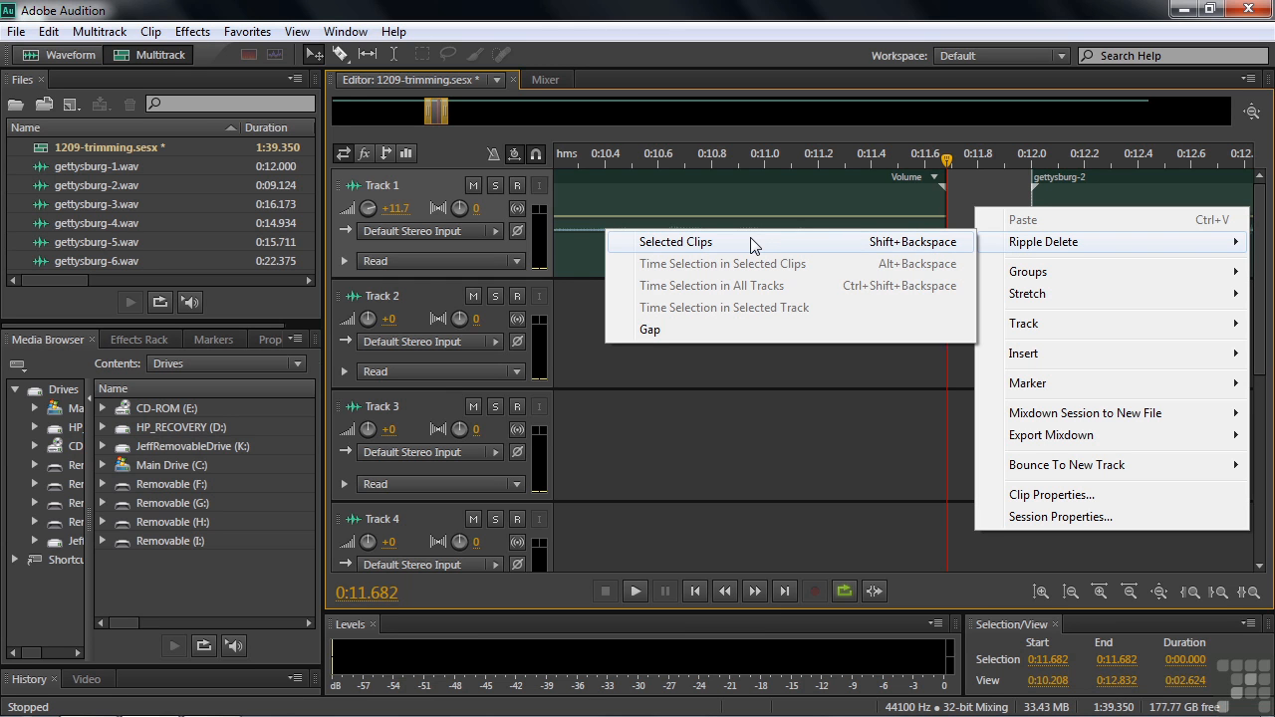
left_click(652, 330)
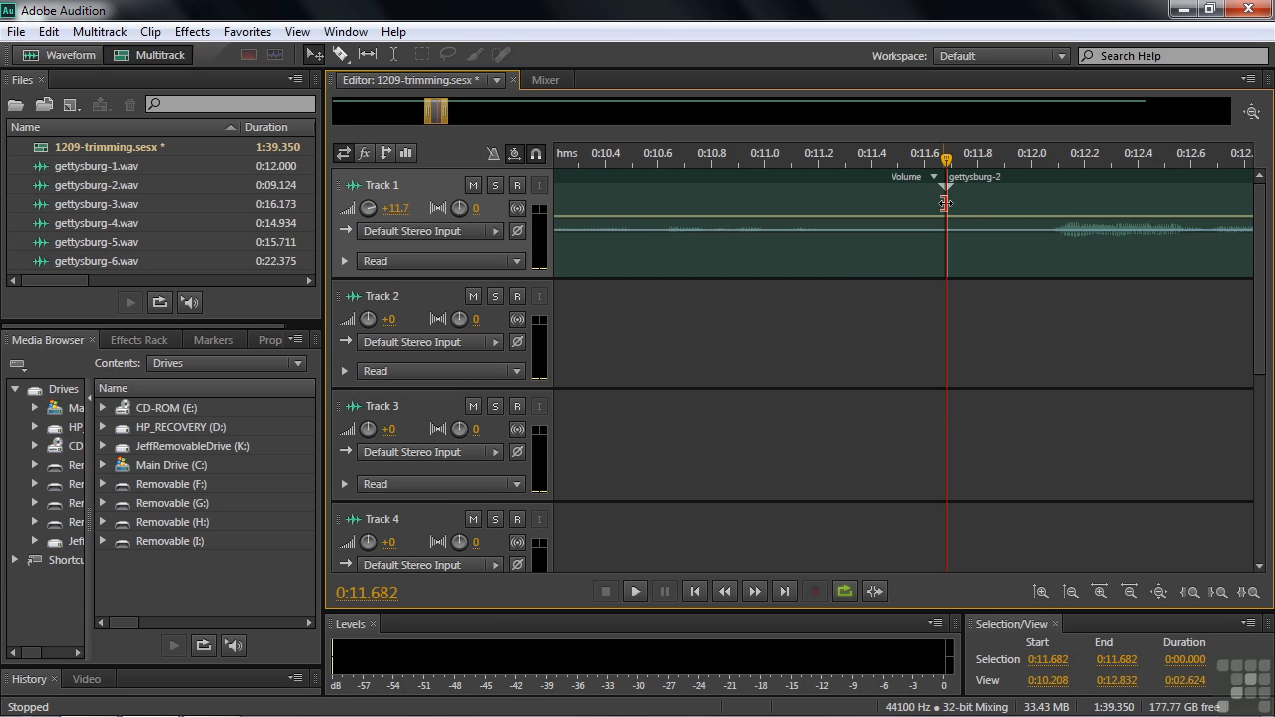
Step: Trim the silence from the start of the gettysburg-2 clip and ripple-delete the gap this leaves after gettysburg-1
left_click_drag(949, 203, 1046, 211)
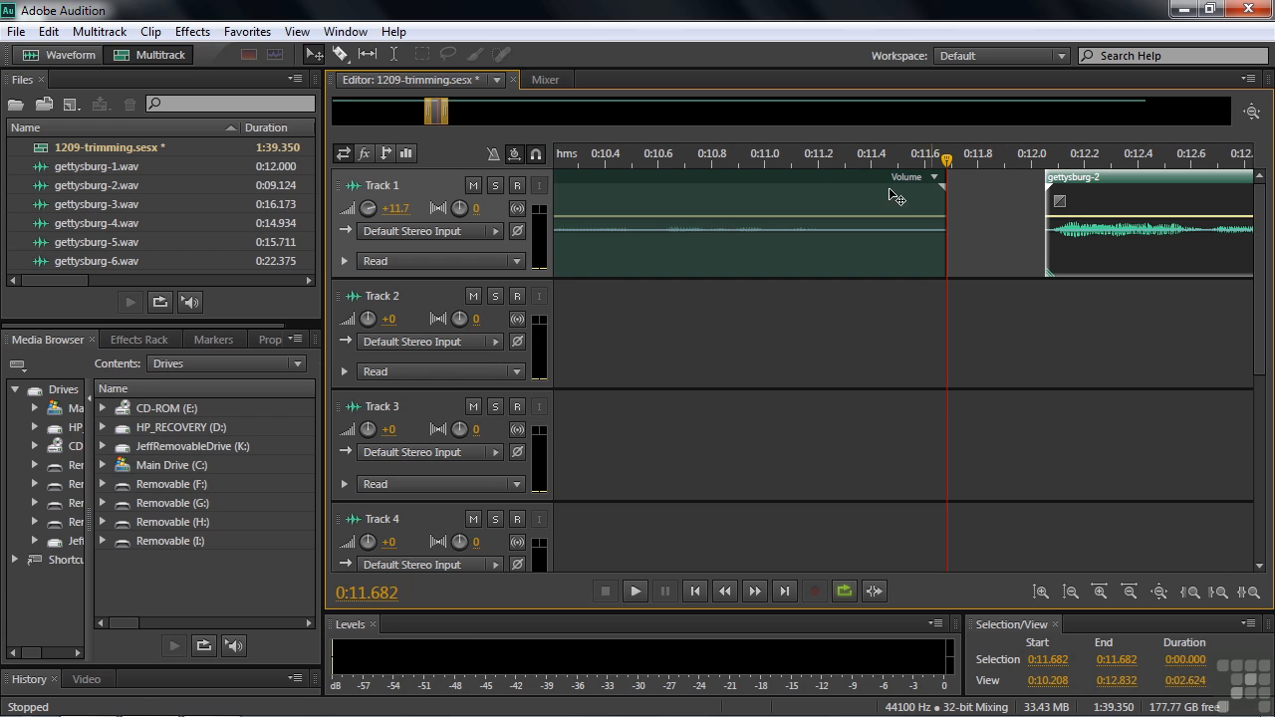
left_click(48, 31)
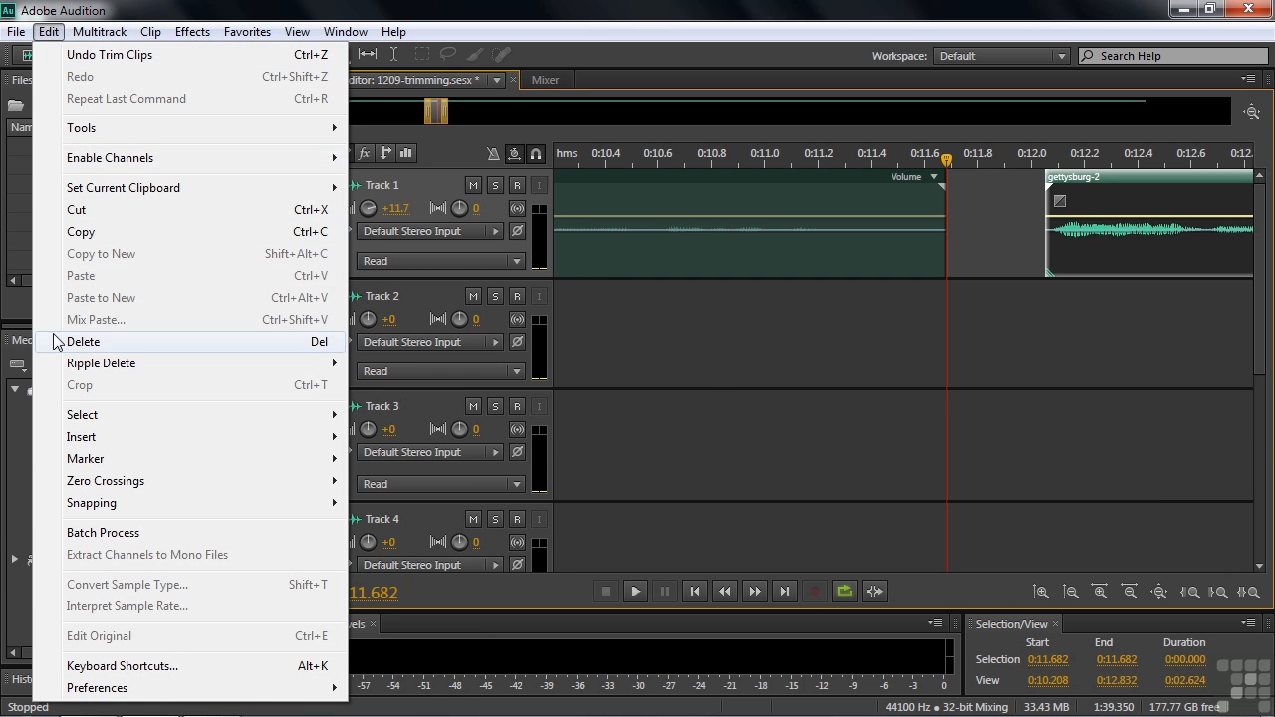
mouse_move(90, 367)
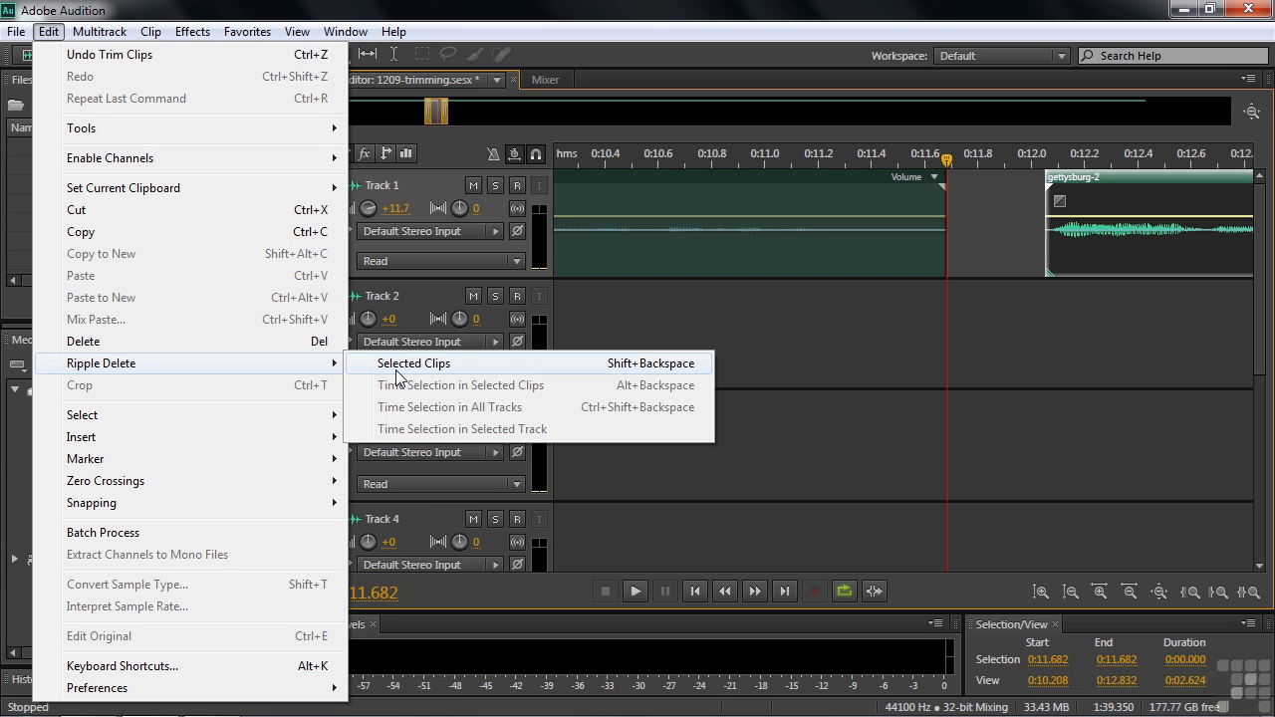
right_click(977, 204)
mouse_move(1012, 240)
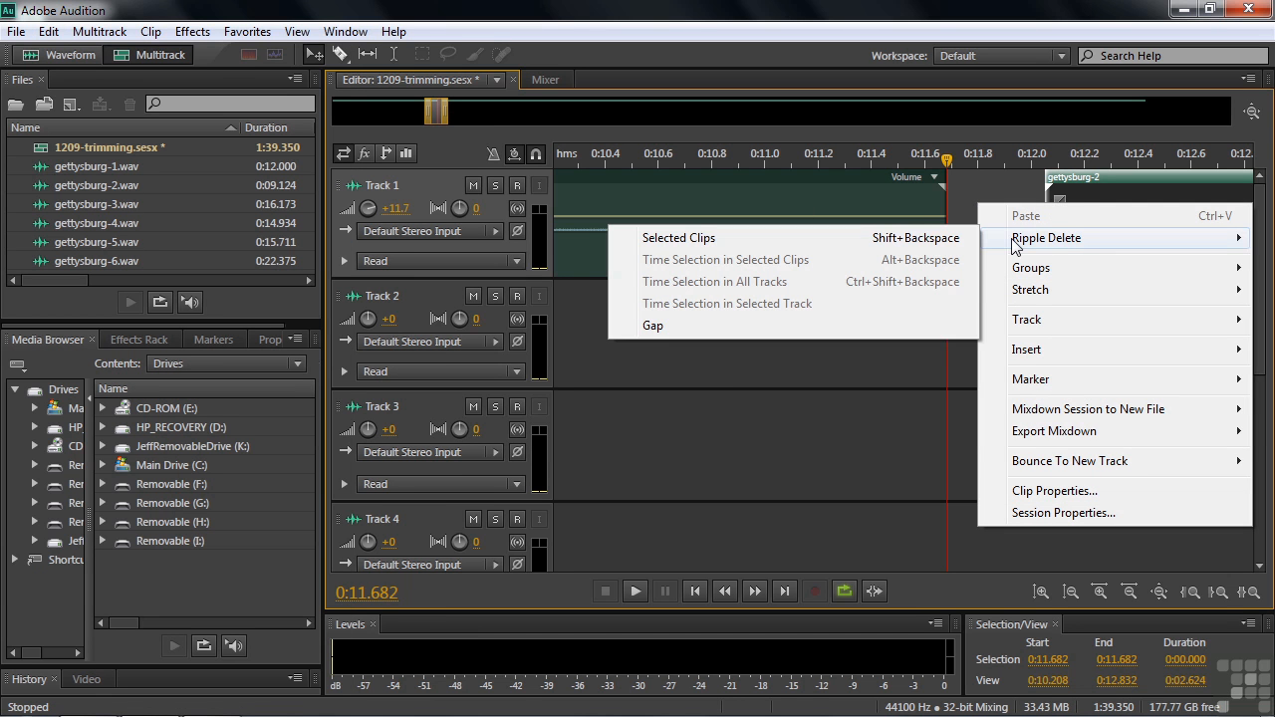
left_click(662, 325)
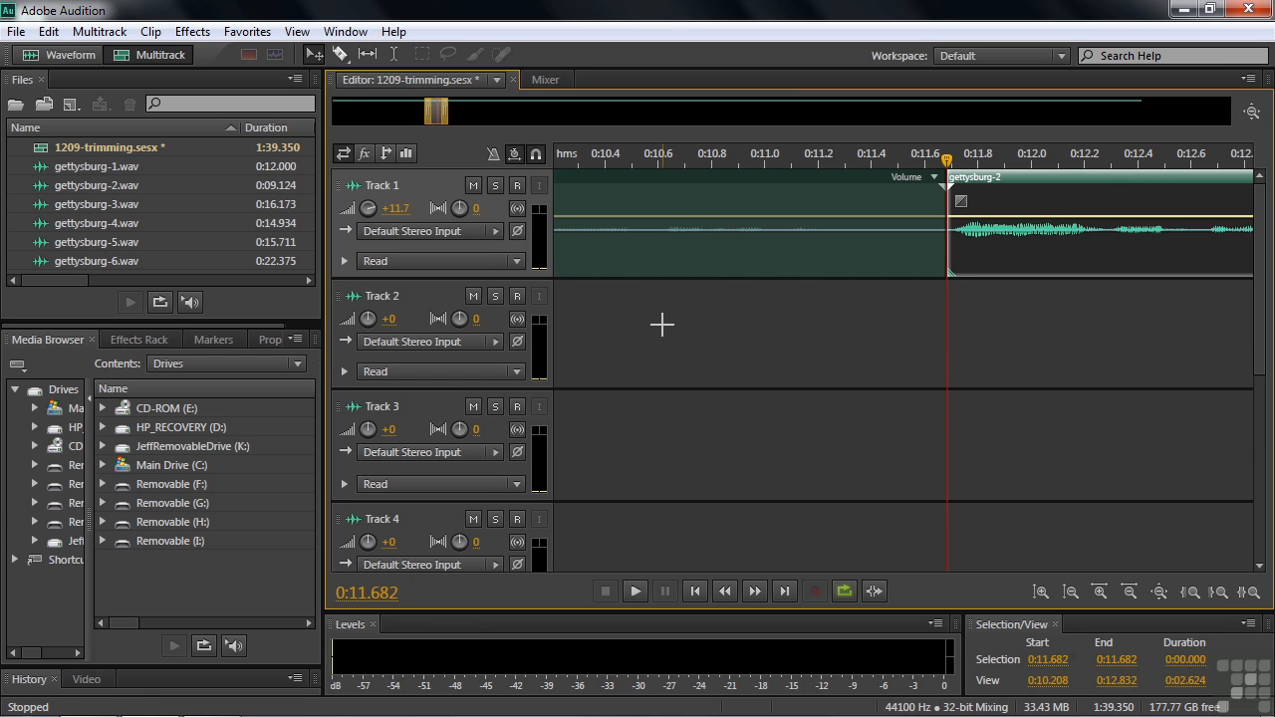
Step: Play across the join between gettysburg-1 and gettysburg-2 from about 0:10.6 to check the edit
left_click_drag(947, 160, 691, 196)
left_click(652, 205)
key("space")
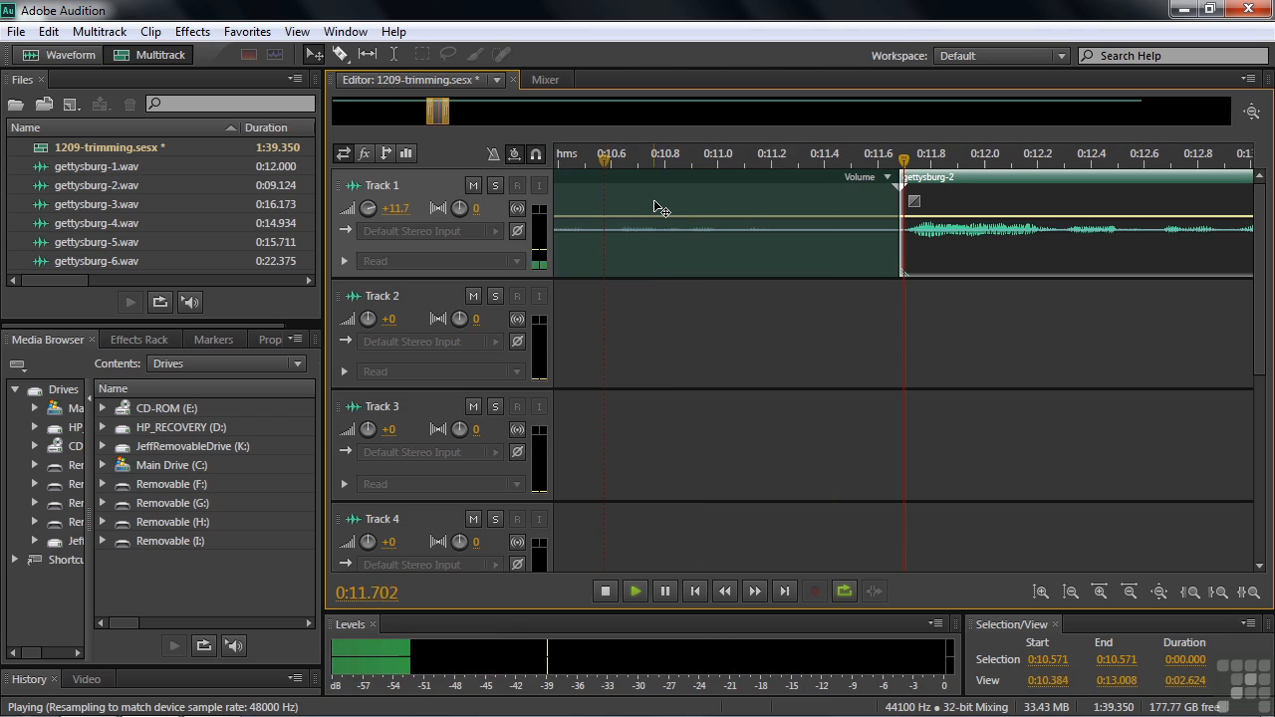
key("space")
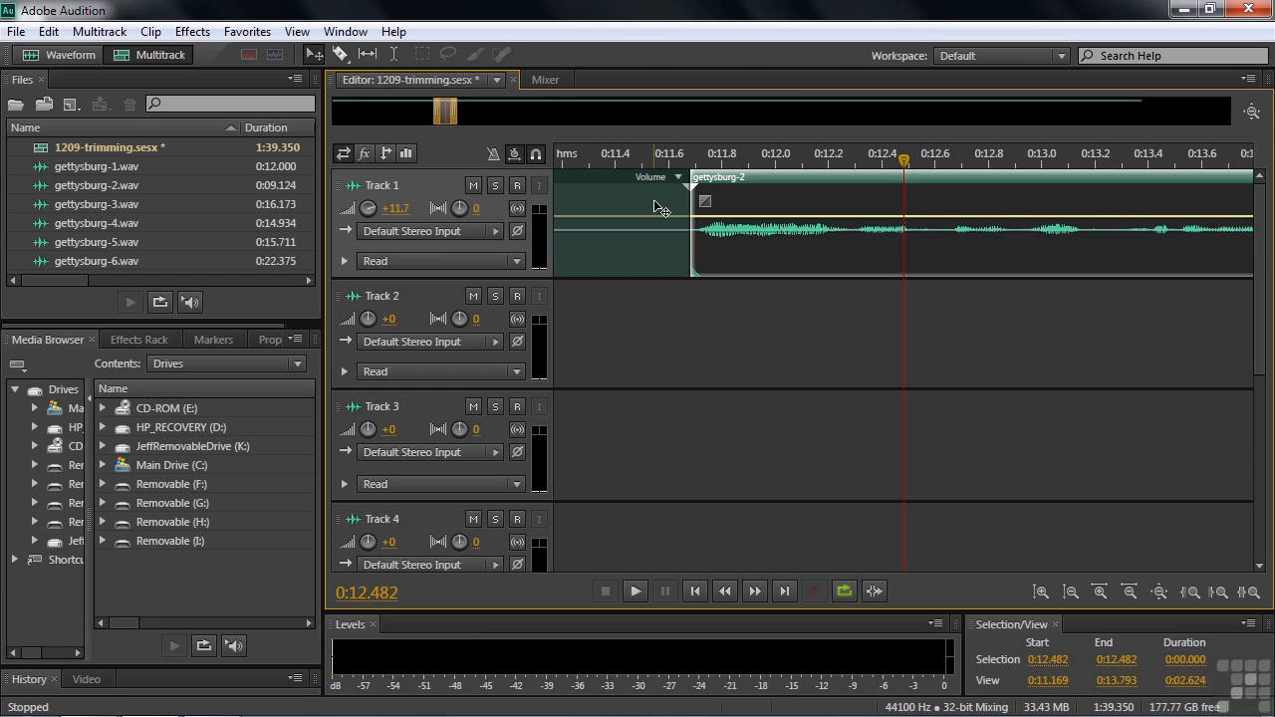
Step: Trim the gettysburg-6 clip to a time selection from about 1:10.0 to 1:26.8, and clear the selection
left_click_drag(446, 109, 989, 117)
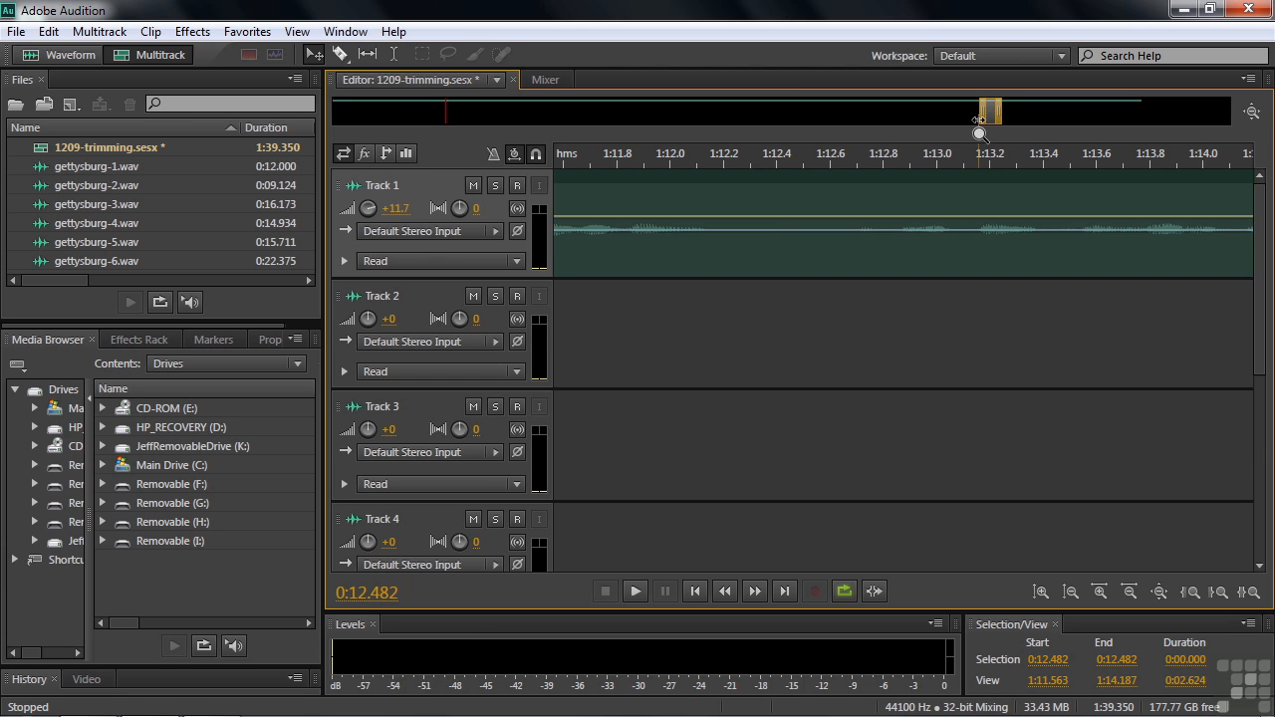
scroll(980, 121, "down", 15)
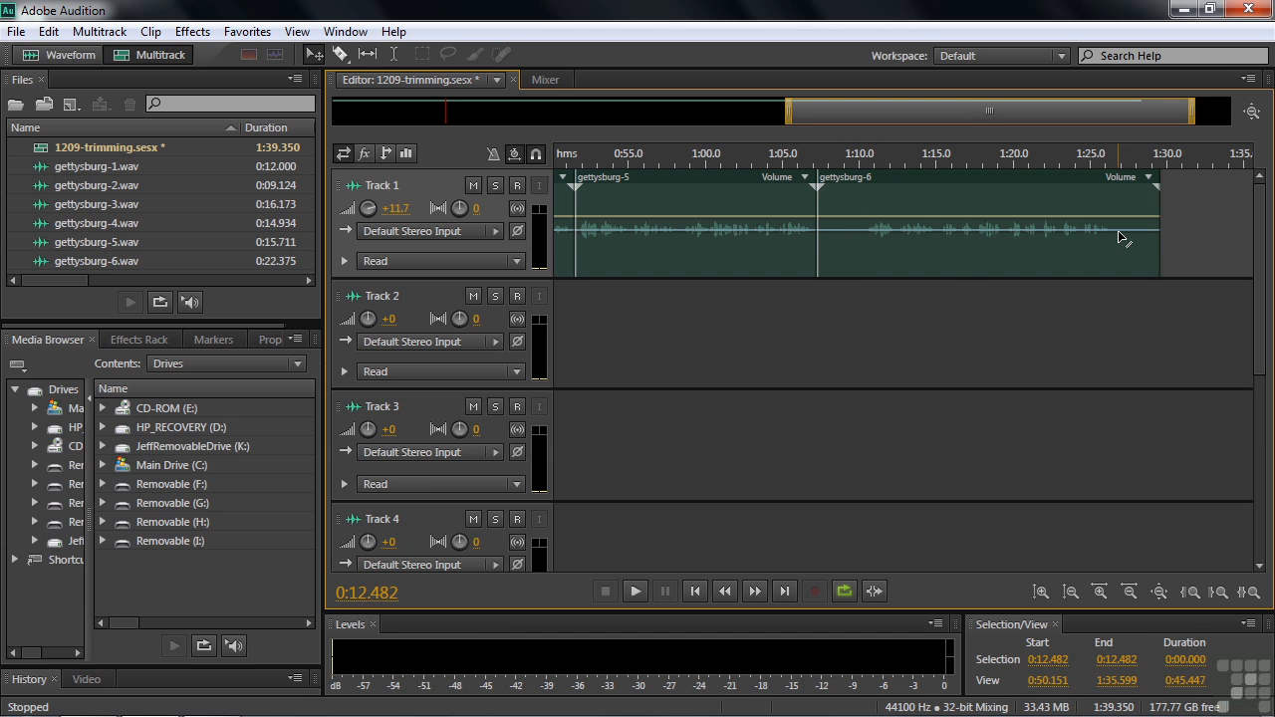
left_click_drag(990, 117, 1024, 113)
scroll(1018, 145, "up", 4)
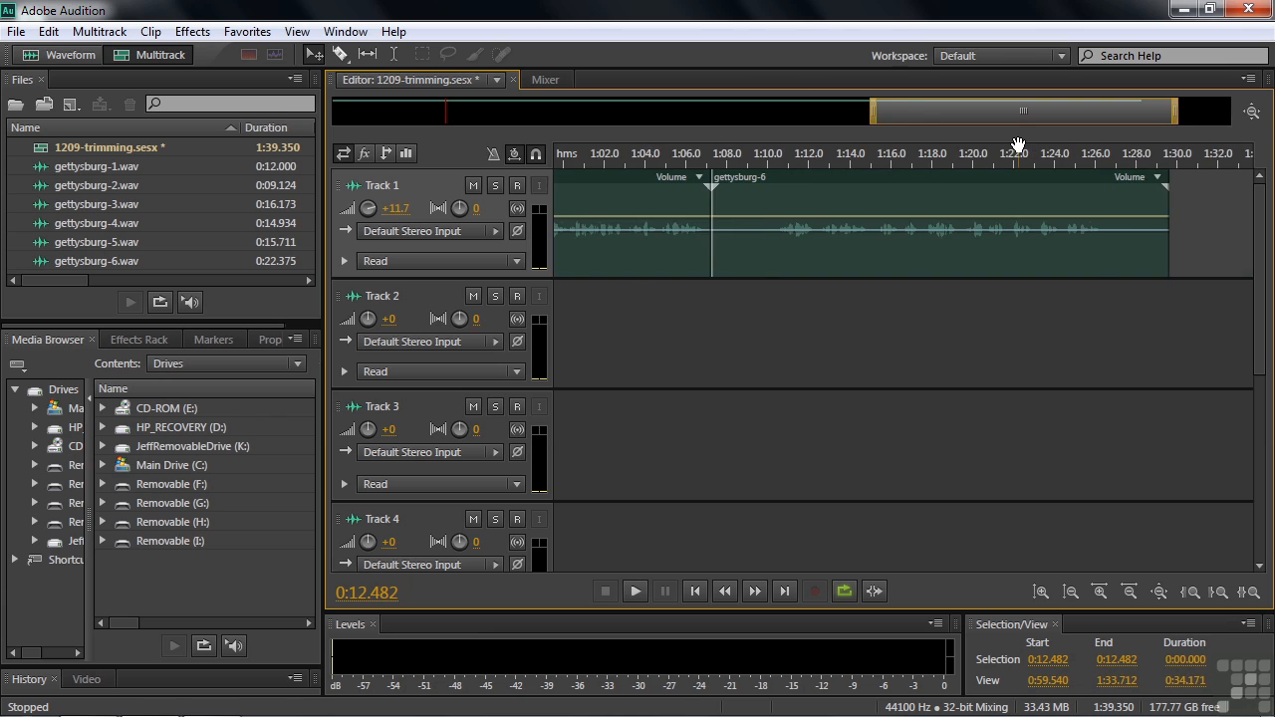
scroll(1018, 146, "down", 1)
left_click(394, 55)
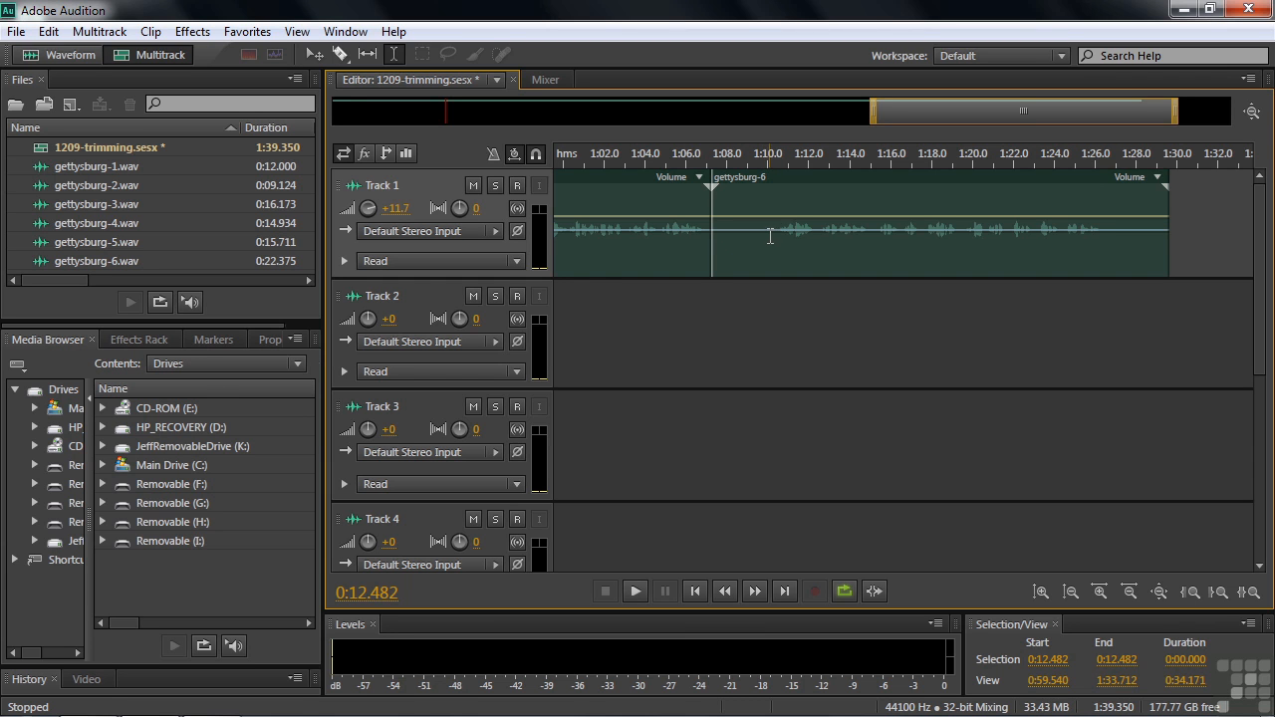
left_click_drag(768, 249, 1112, 247)
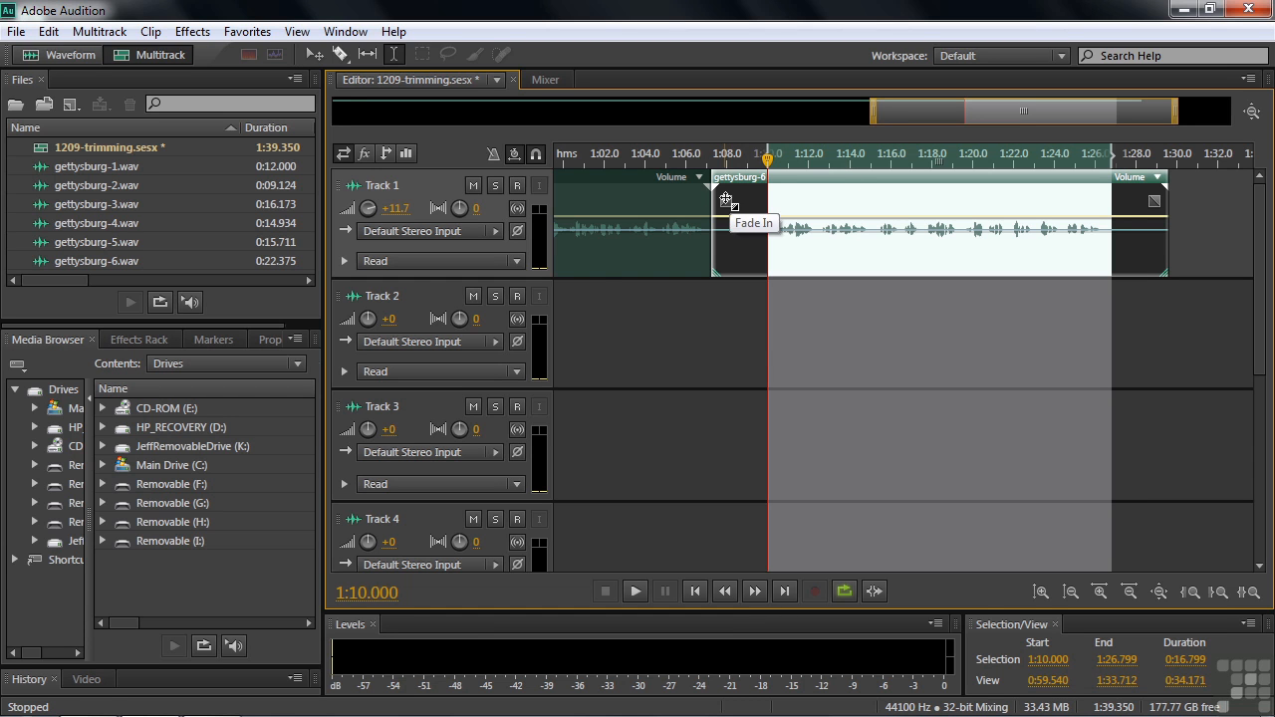
left_click(48, 32)
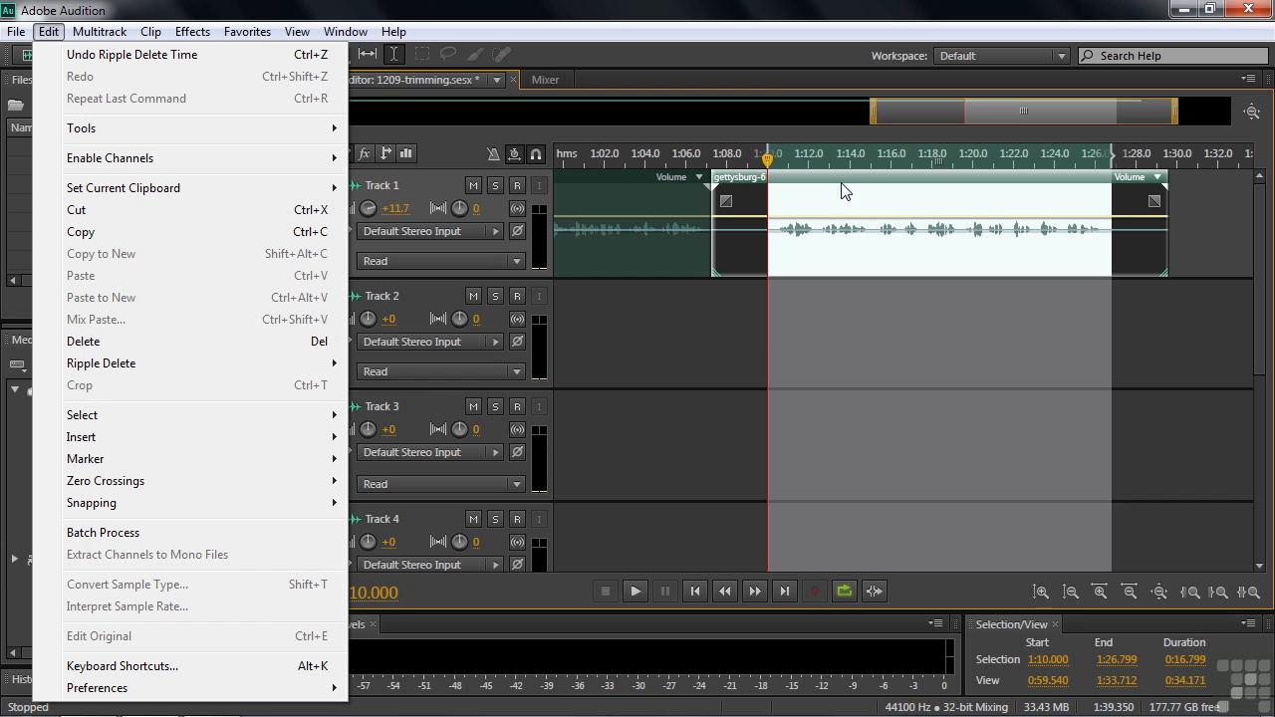
mouse_move(149, 34)
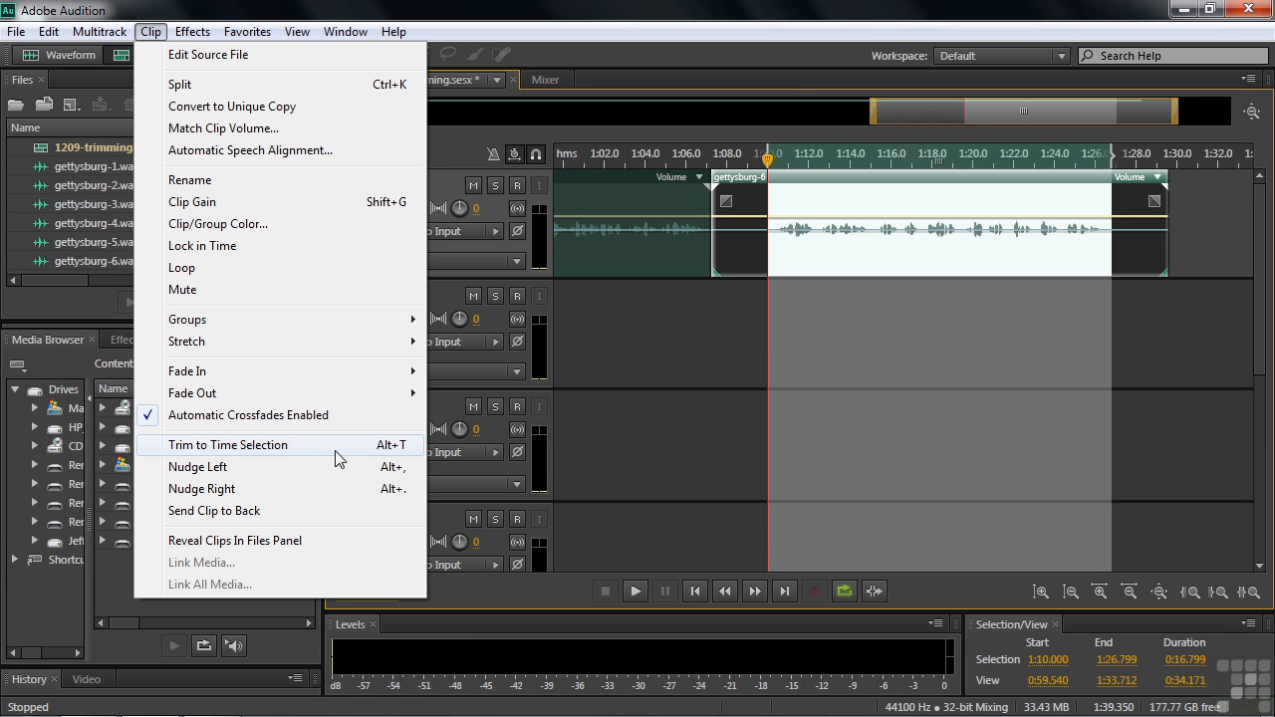
right_click(933, 188)
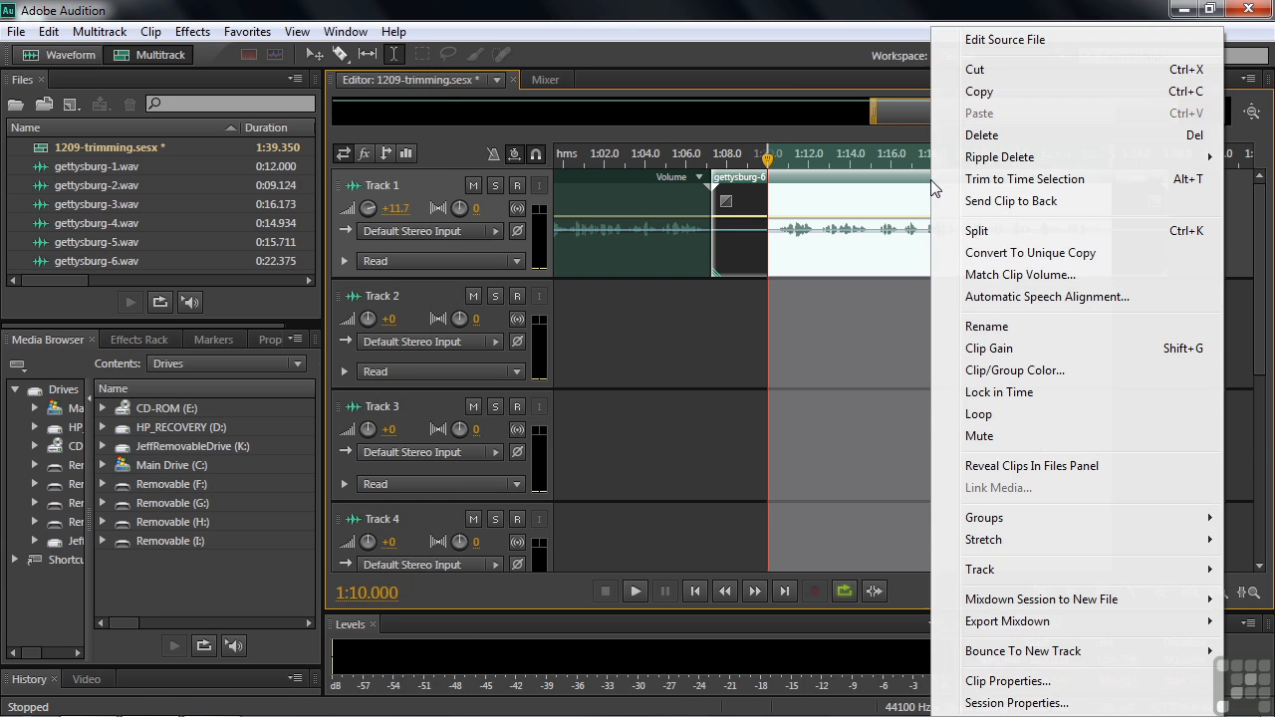
left_click(1112, 179)
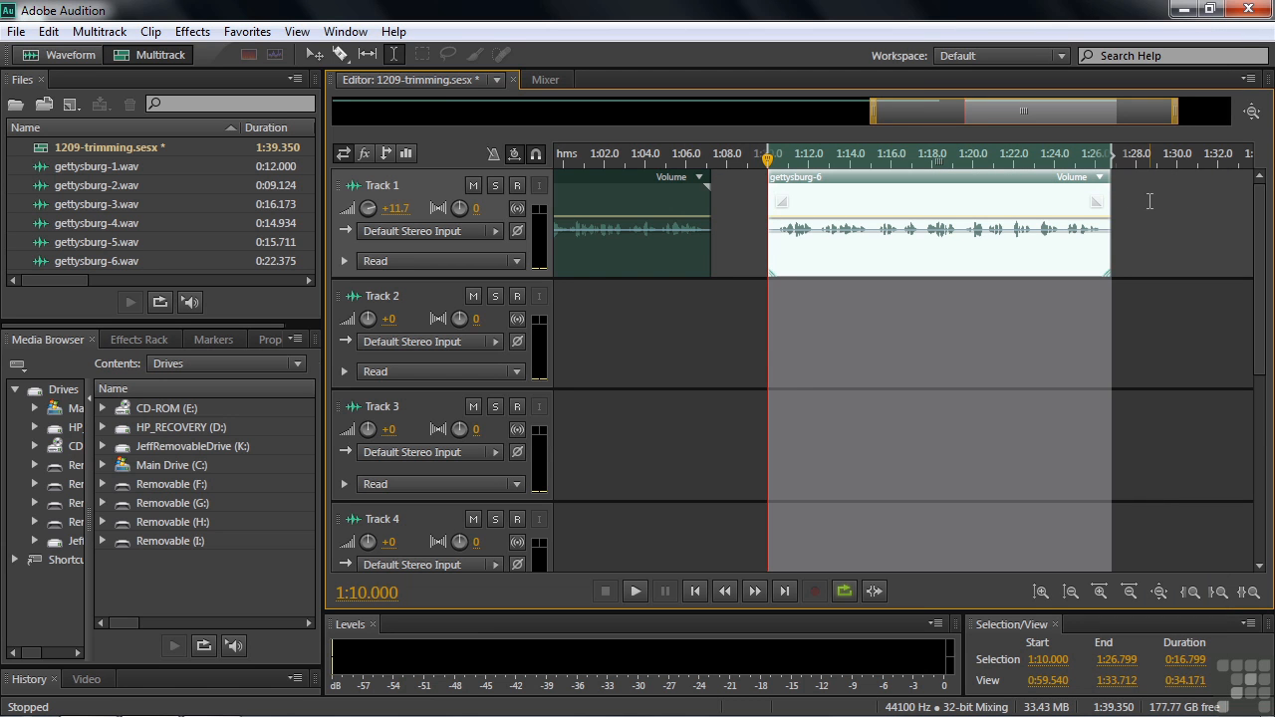
left_click(700, 333)
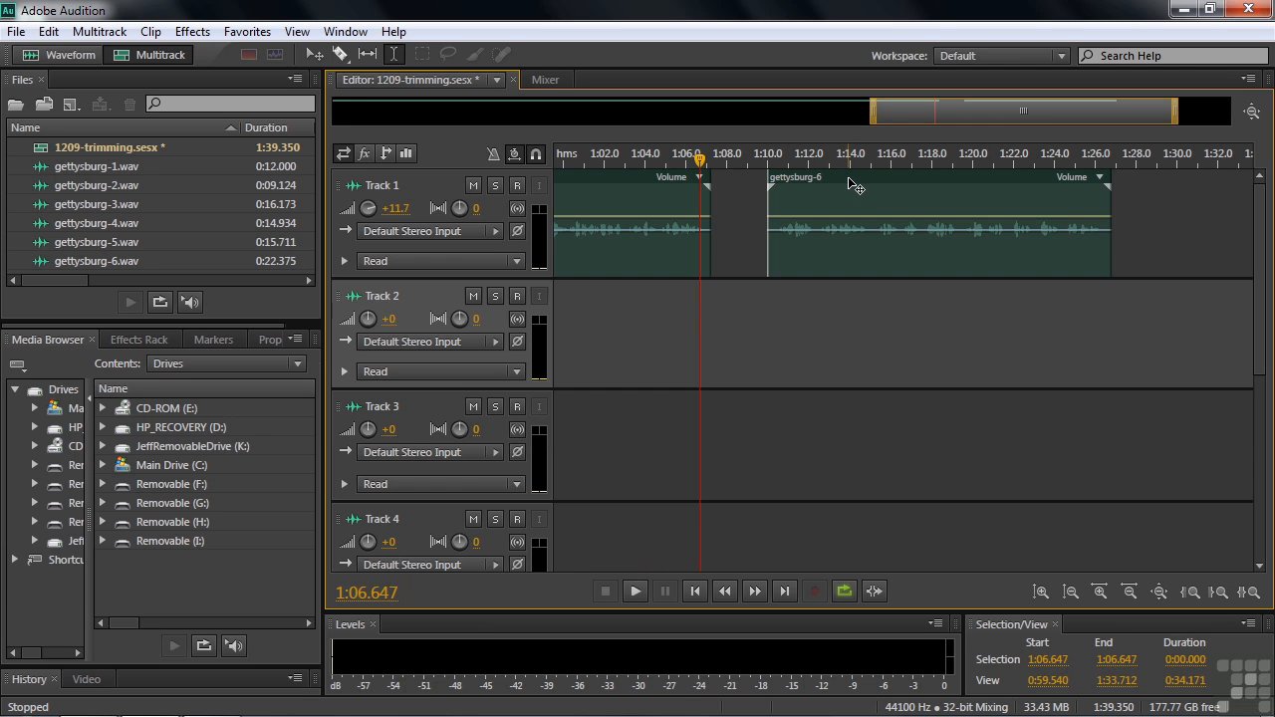
Step: Move the gettysburg-6 clip to start at about 1:12.0, and ripple-delete the gap between it and gettysburg-5
left_click_drag(851, 183, 894, 185)
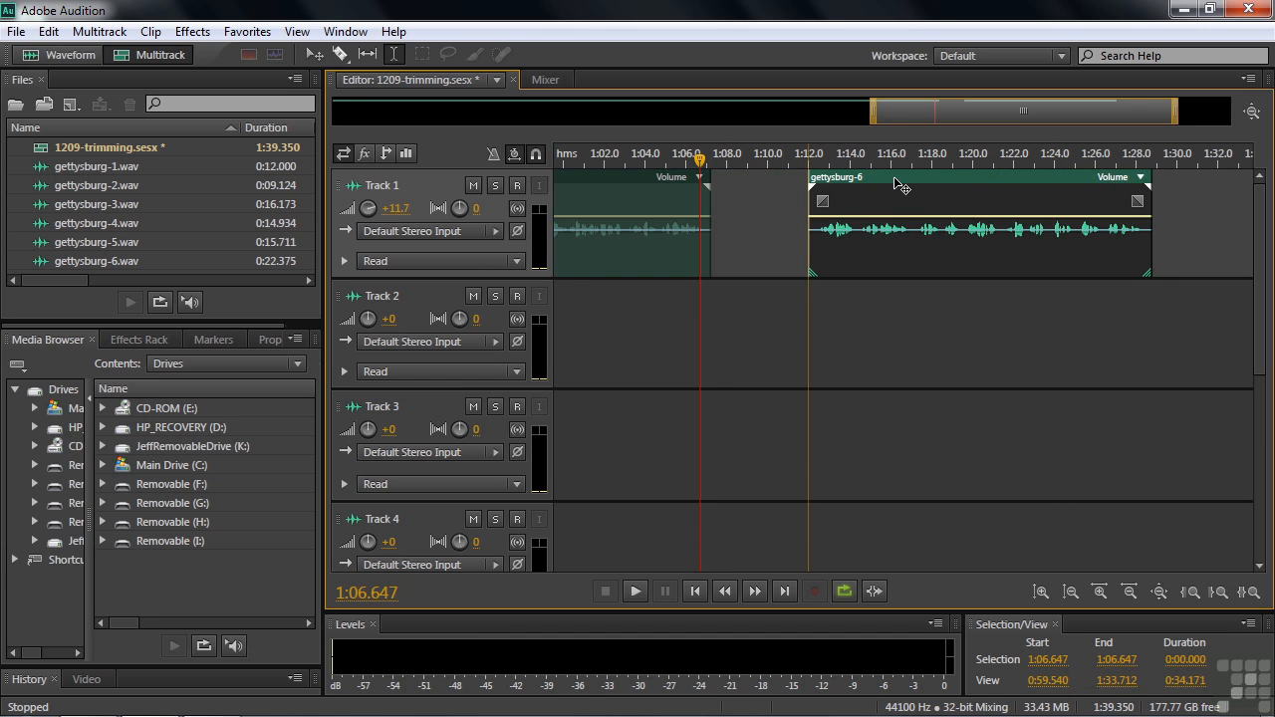
right_click(763, 225)
mouse_move(830, 251)
left_click(525, 340)
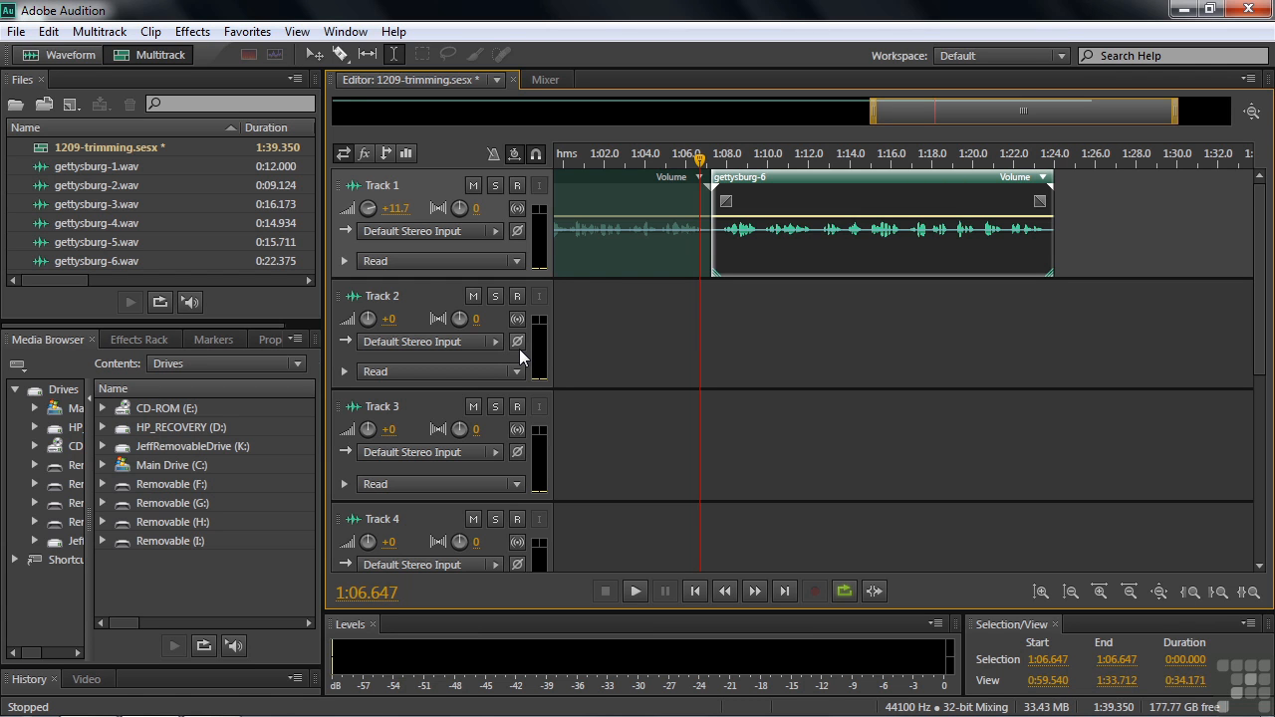
Step: Play the gettysburg-4 clip from about 0:41.9 to listen for a pause in the narration
left_click_drag(1025, 113, 768, 115)
left_click(756, 161)
key("space")
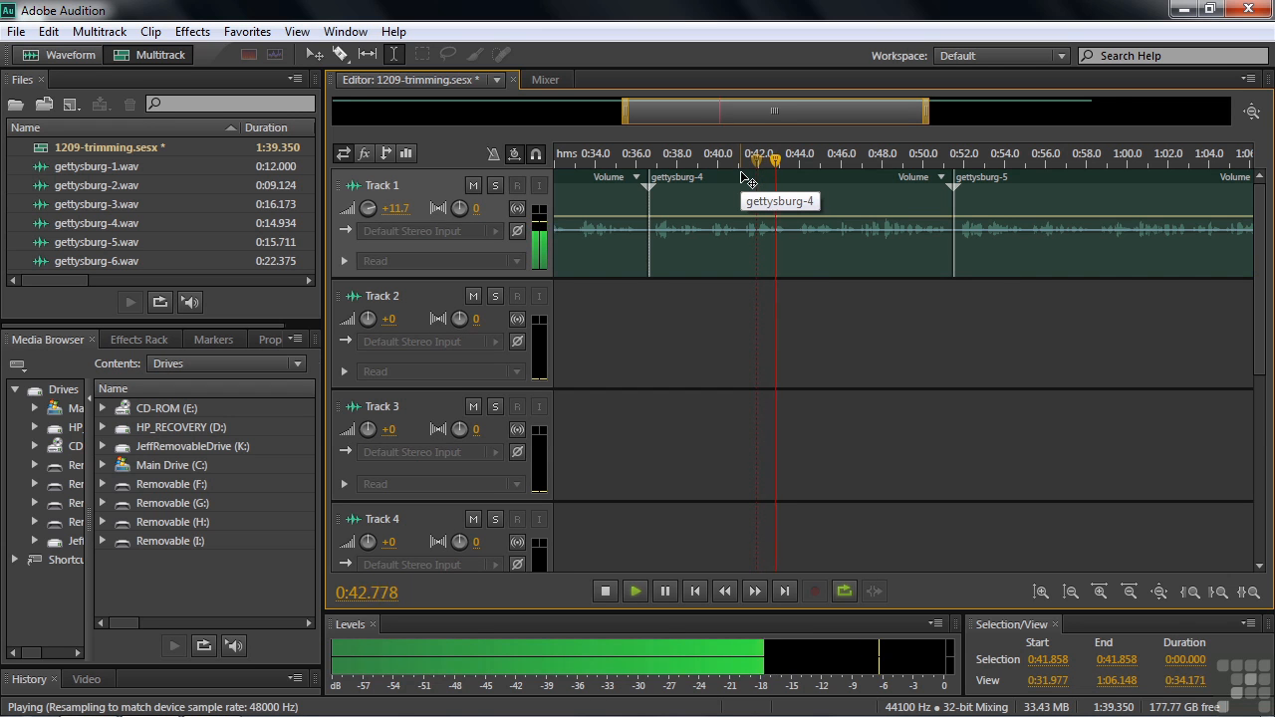
key("space")
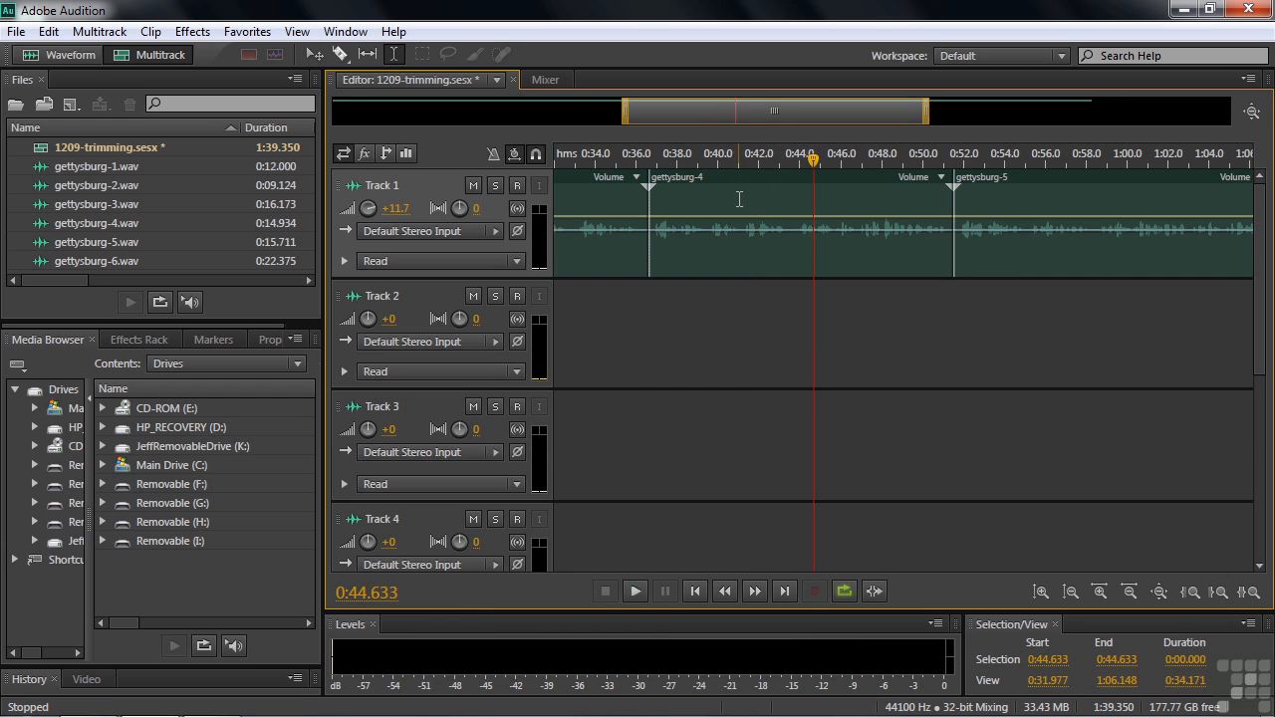
Step: Place the playhead at 0:43.611 in the gettysburg-4 pause and activate the Razor Selected Clips tool
left_click_drag(800, 169, 794, 172)
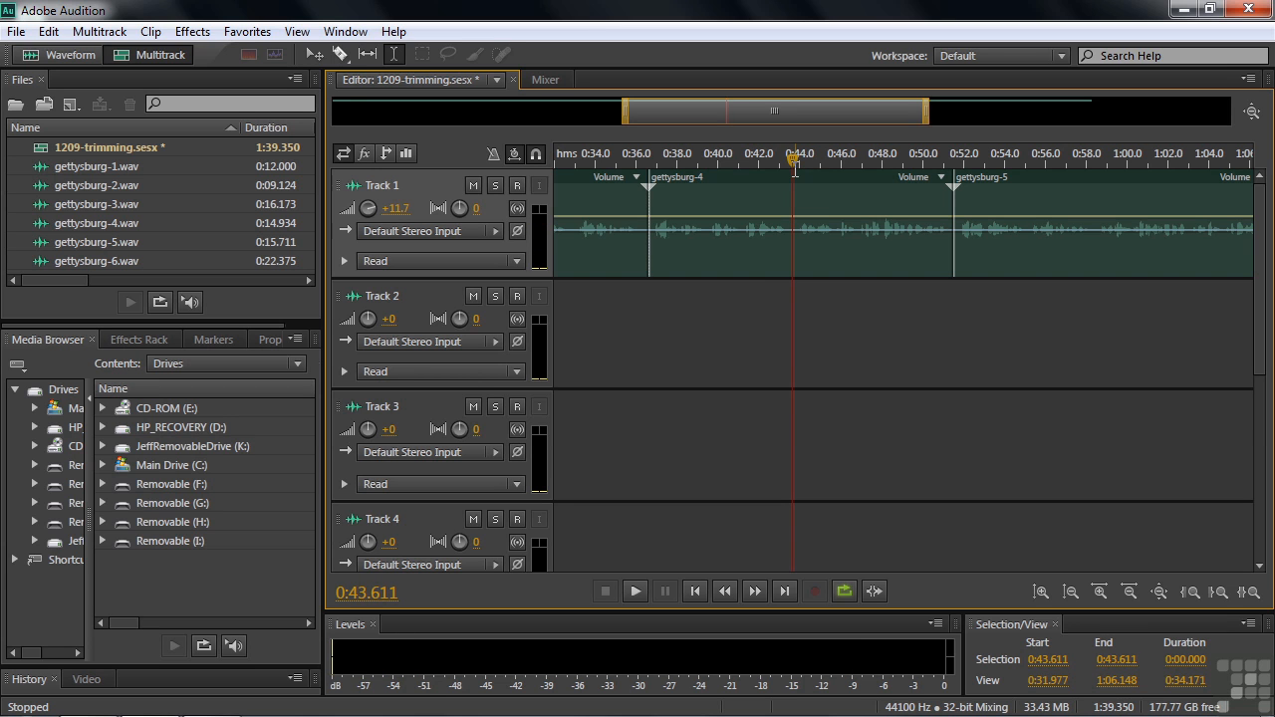
left_click_drag(733, 156, 854, 164)
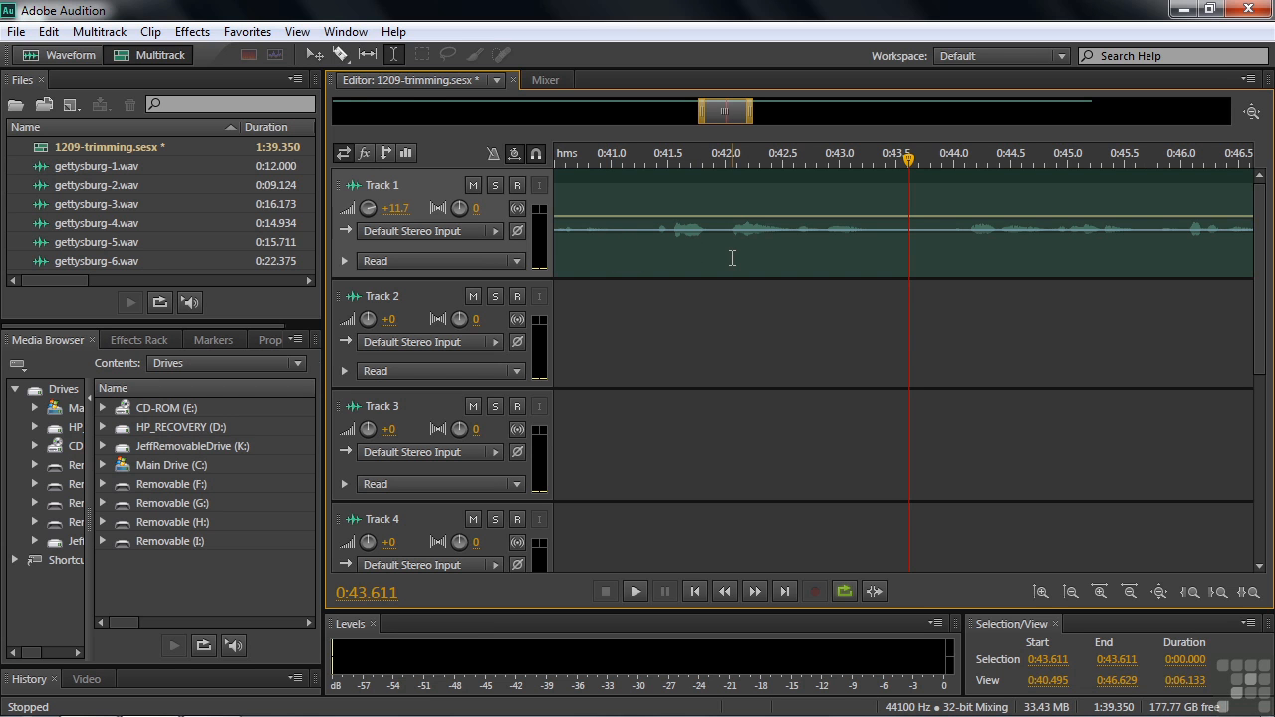
left_click(339, 53)
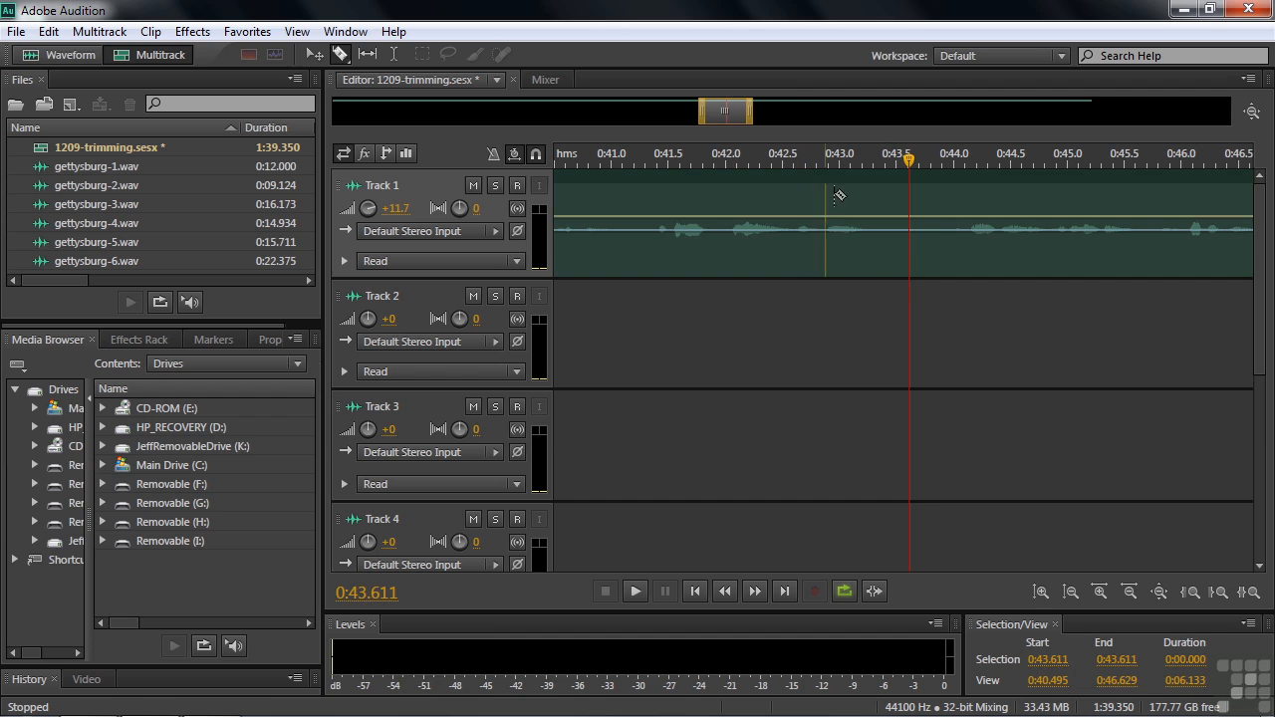
left_click(910, 214)
left_click(925, 193)
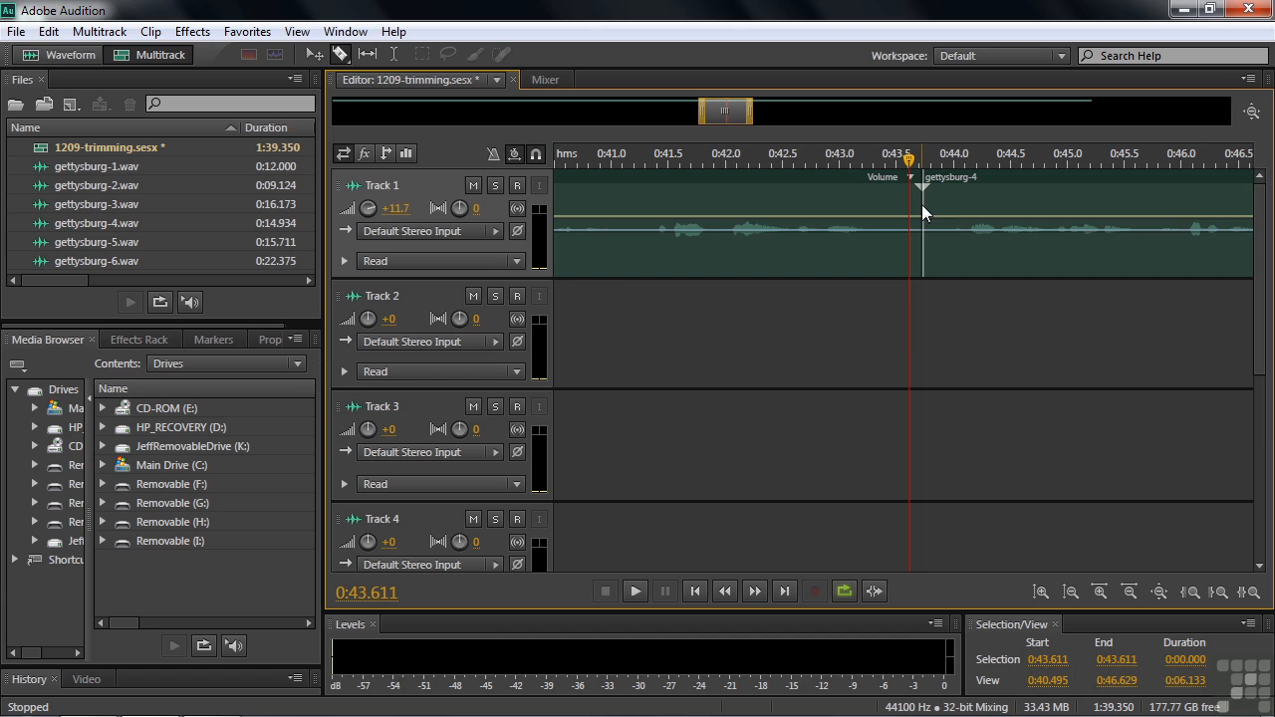
key("ctrl+z")
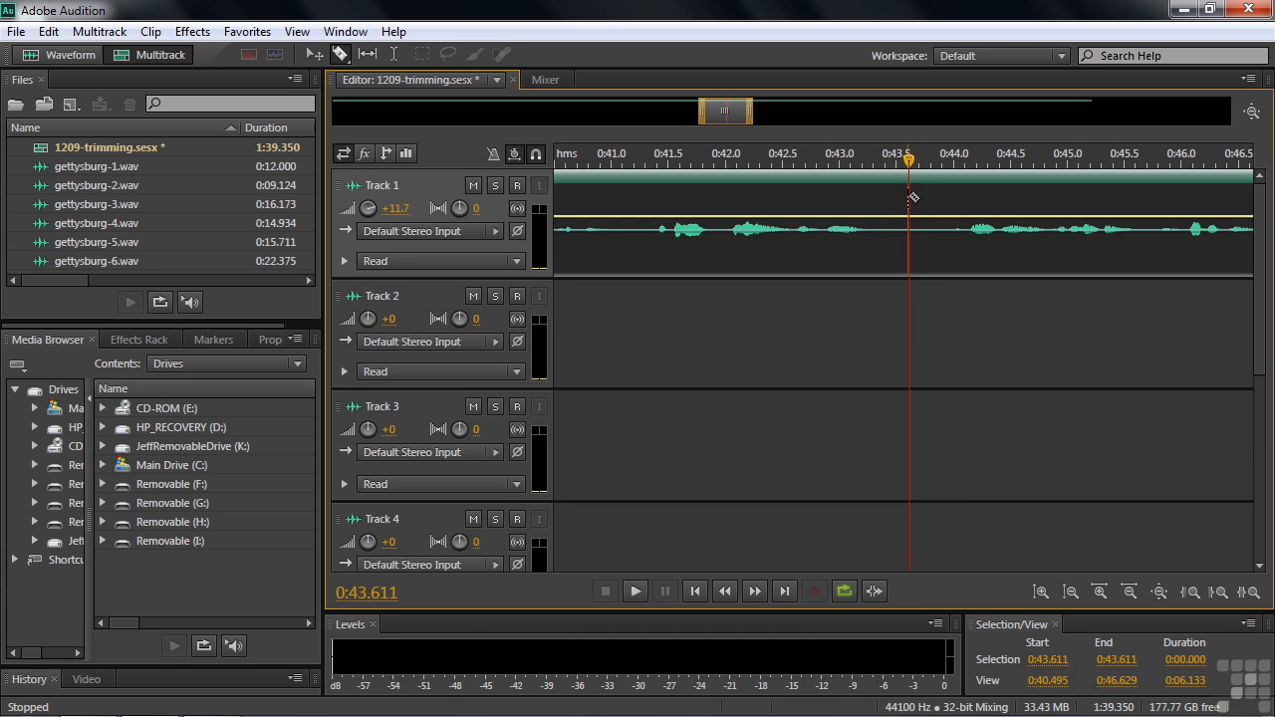
Step: Split gettysburg-4 at 0:43.611 and trim the silence from the clip edges on both sides of the cut
left_click(909, 195)
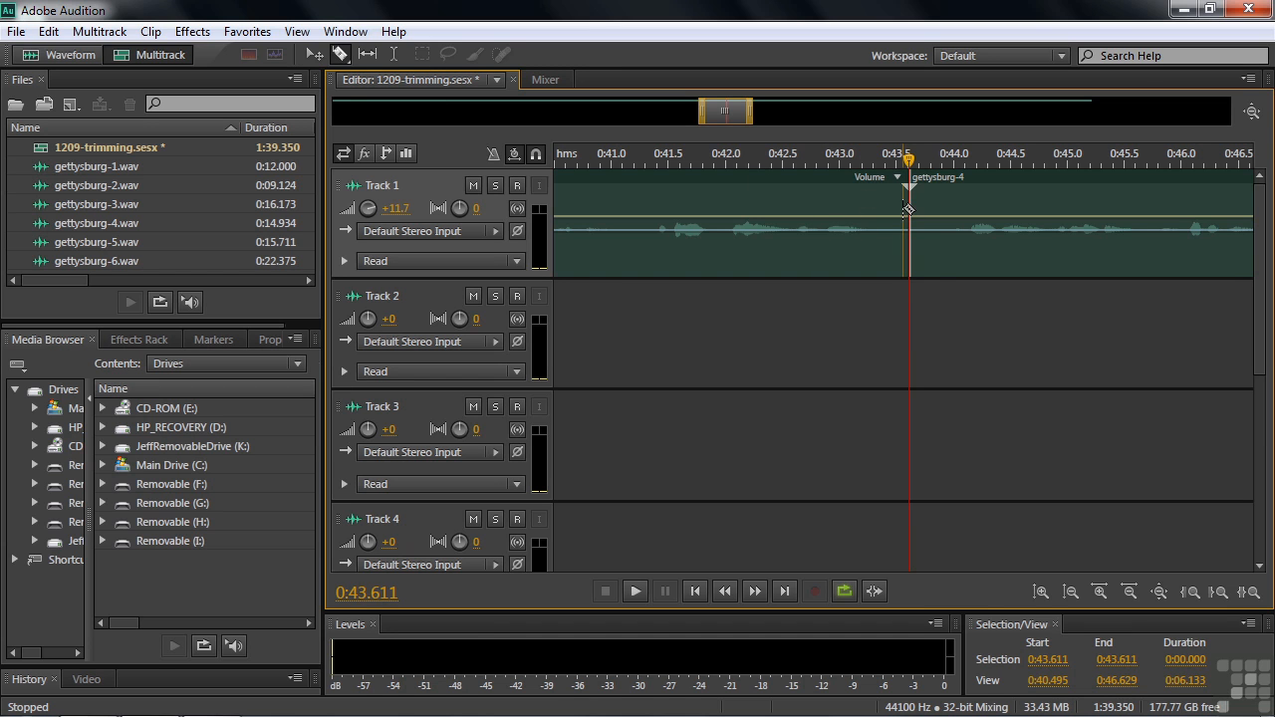
mouse_move(908, 209)
left_mouse_down()
mouse_move(886, 209)
mouse_move(930, 204)
left_mouse_up()
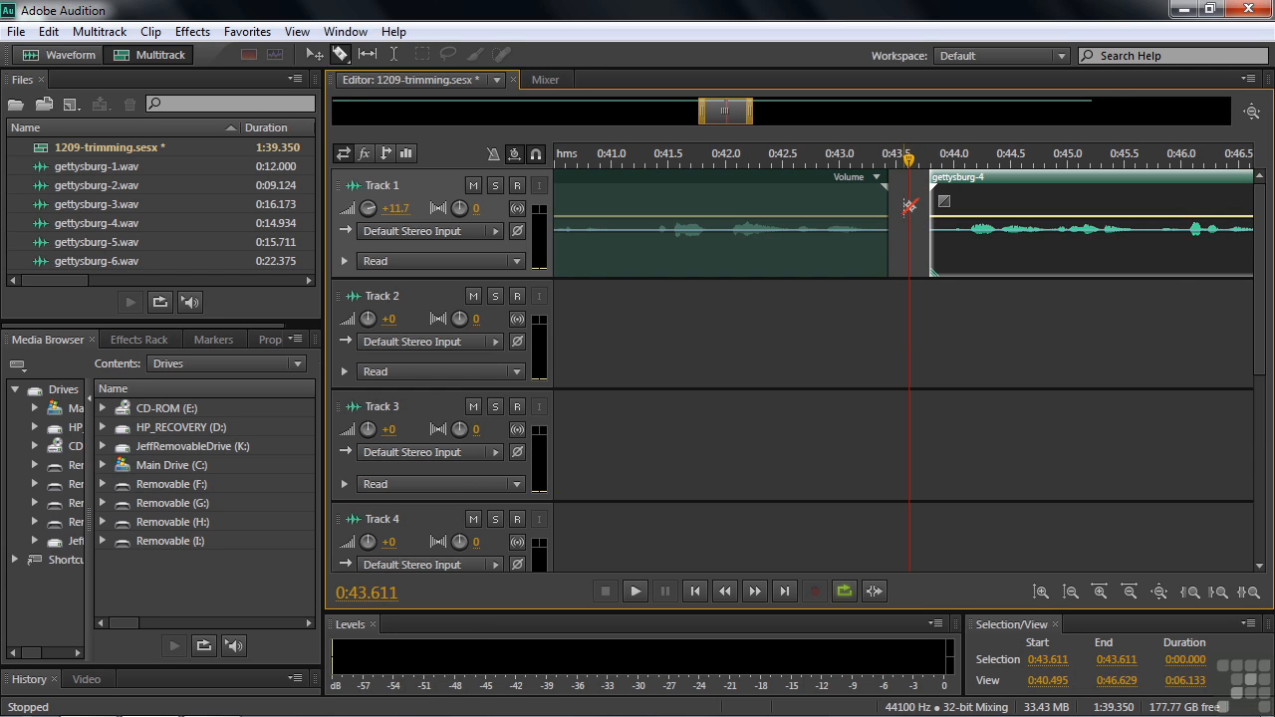
Step: Ripple-delete the gap between the two parts of gettysburg-4
right_click(903, 203)
mouse_move(971, 244)
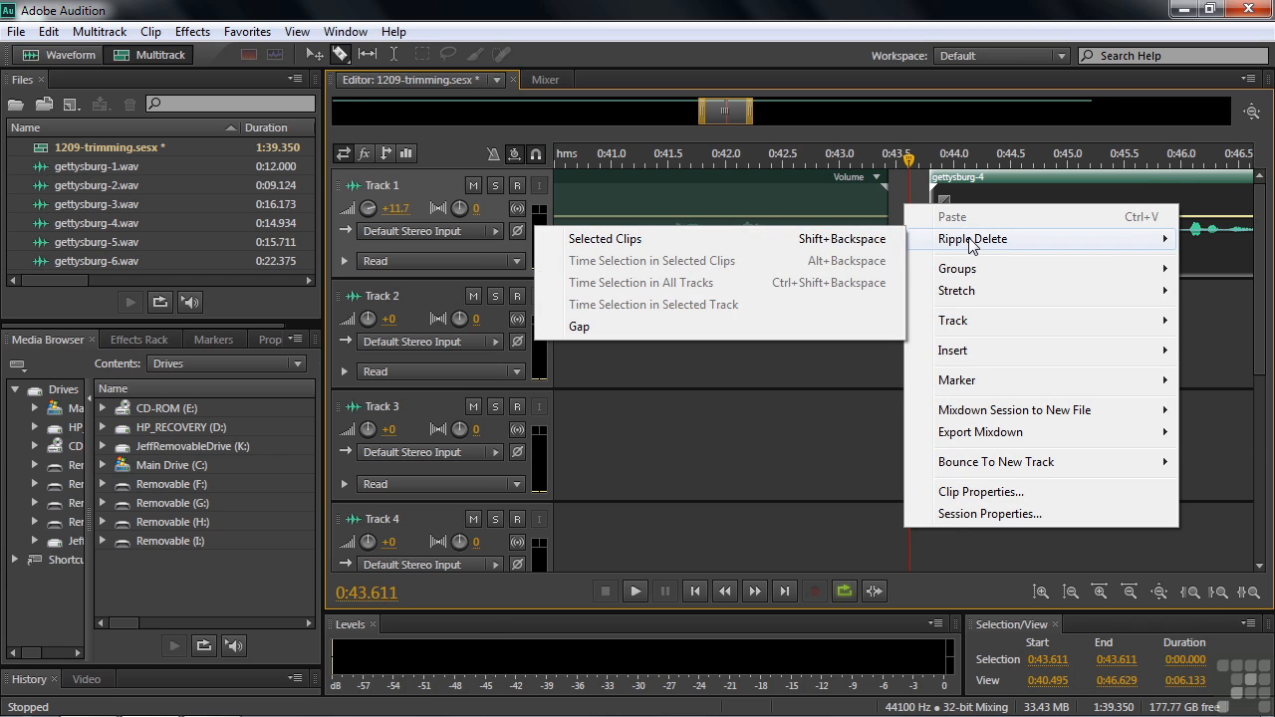
left_click(686, 327)
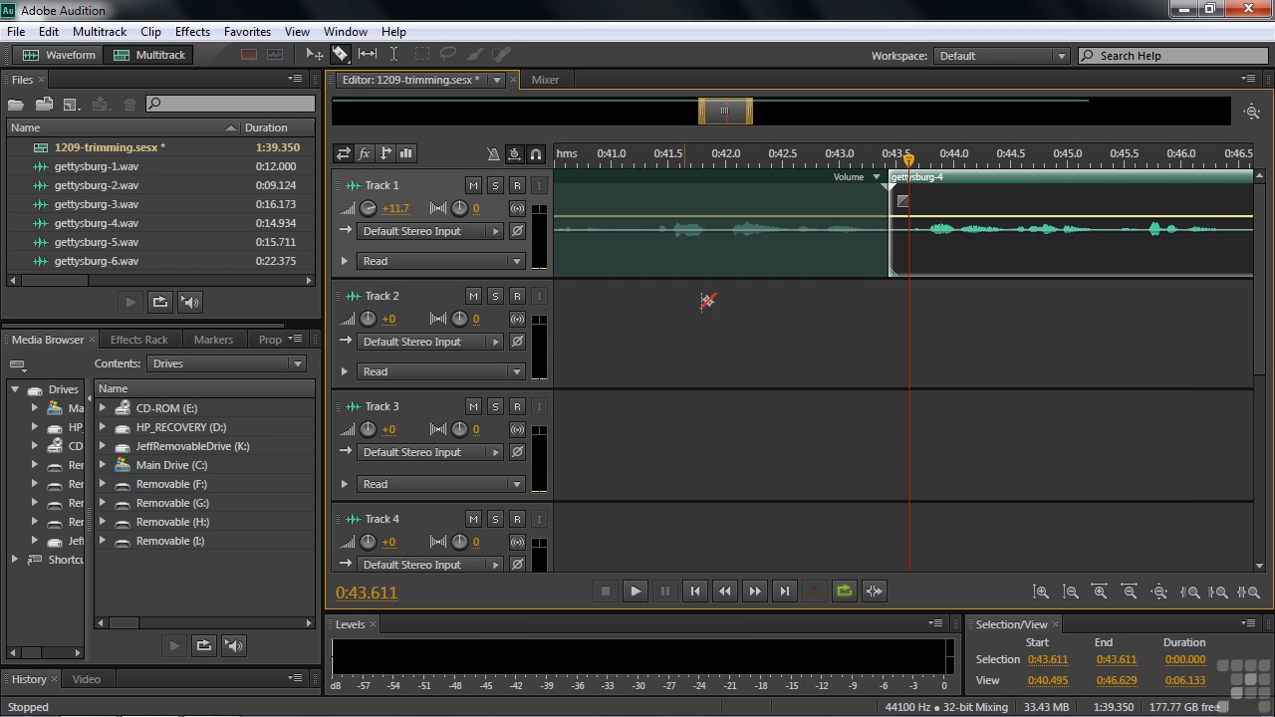
Step: Play across the join between the two gettysburg-4 parts from 0:42.374 to check the edit
left_click_drag(909, 160, 770, 164)
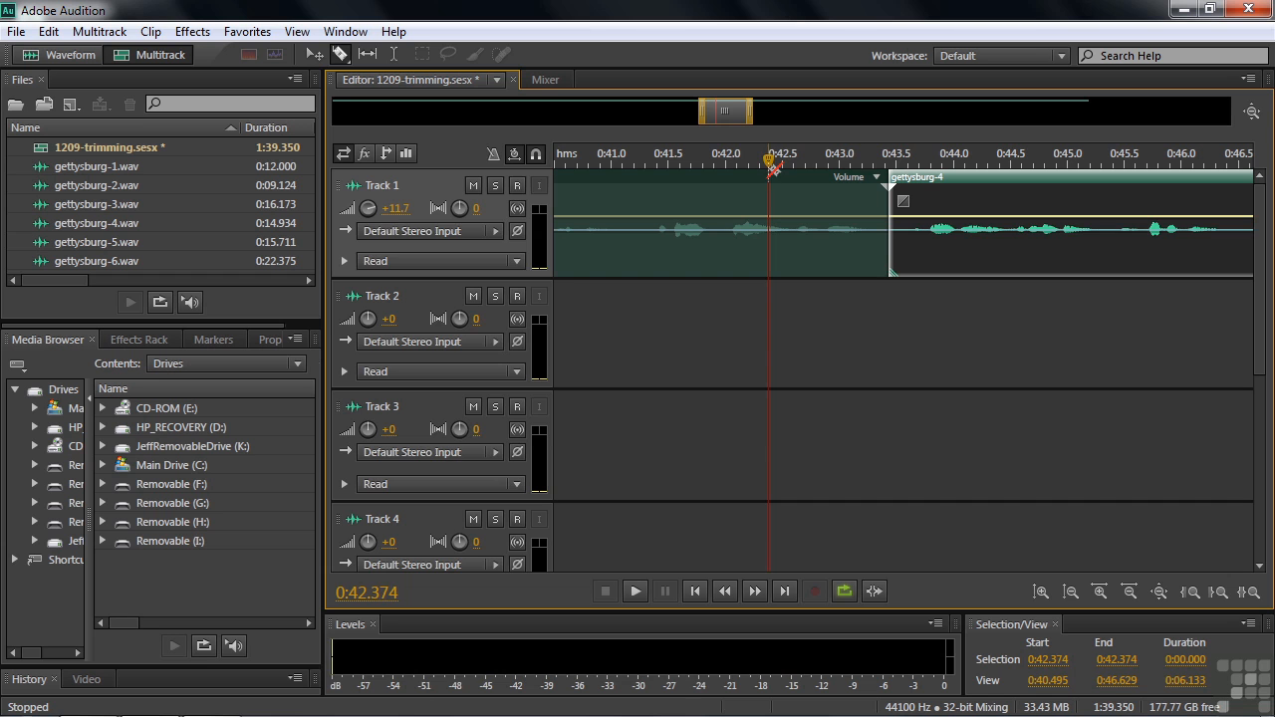
key("space")
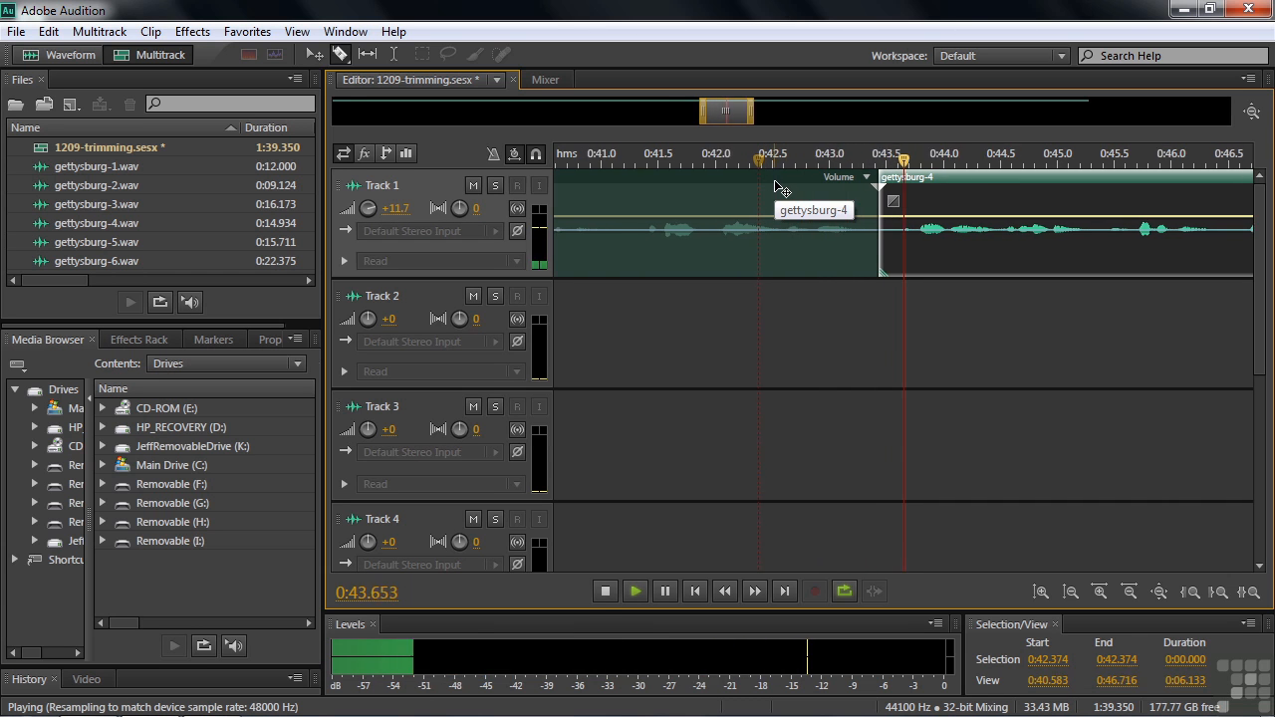
key("space")
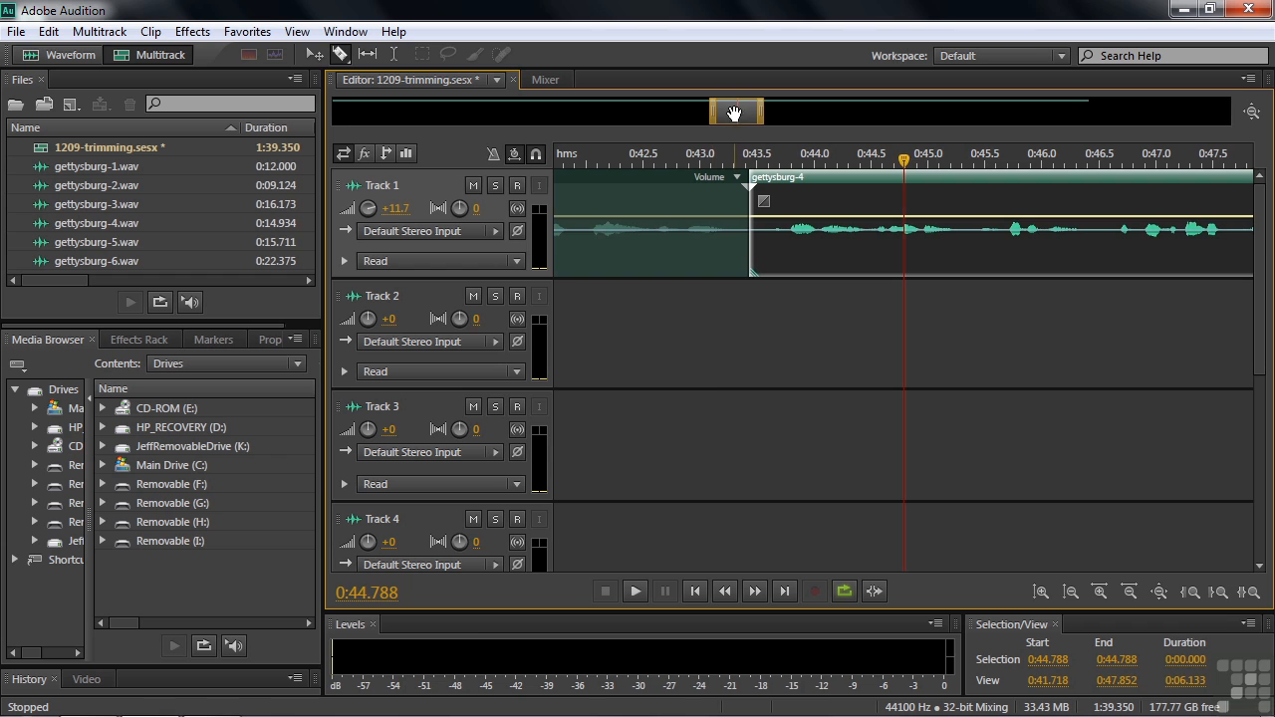
Step: Play the gettysburg-5 clip from about 0:54.0 to listen to the pause there
left_click_drag(734, 114, 827, 110)
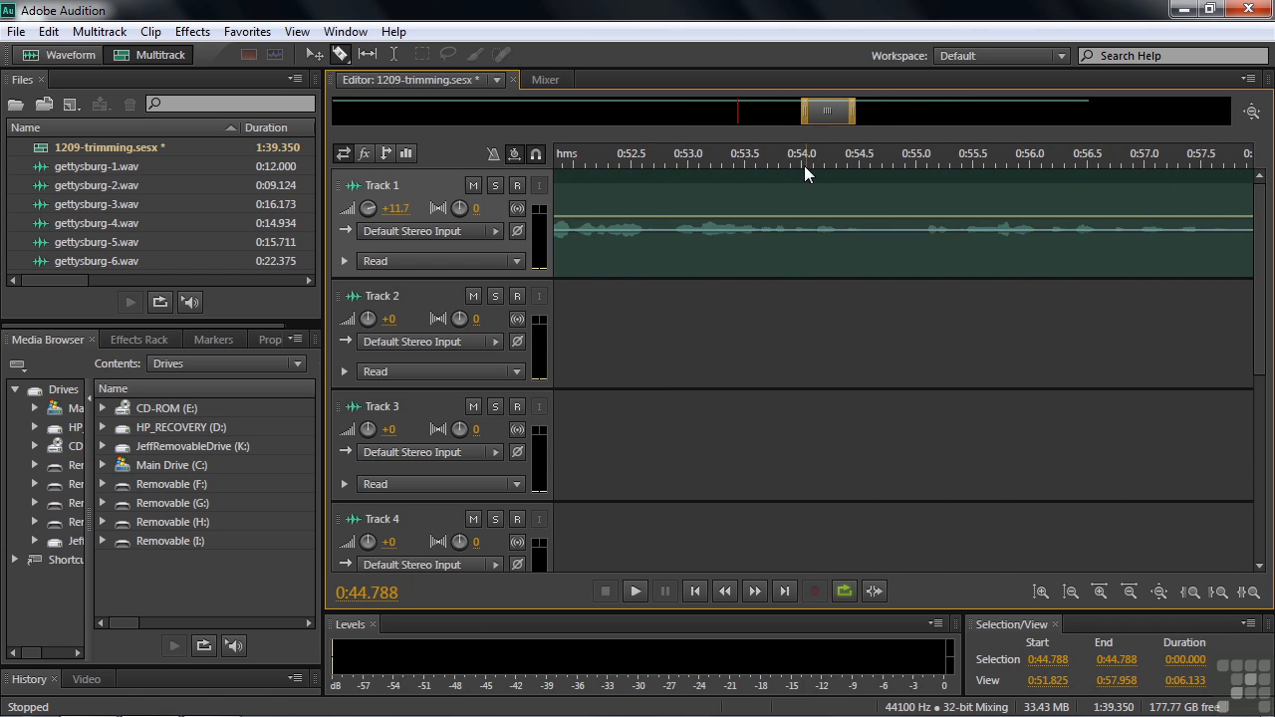
left_click(800, 154)
key("space")
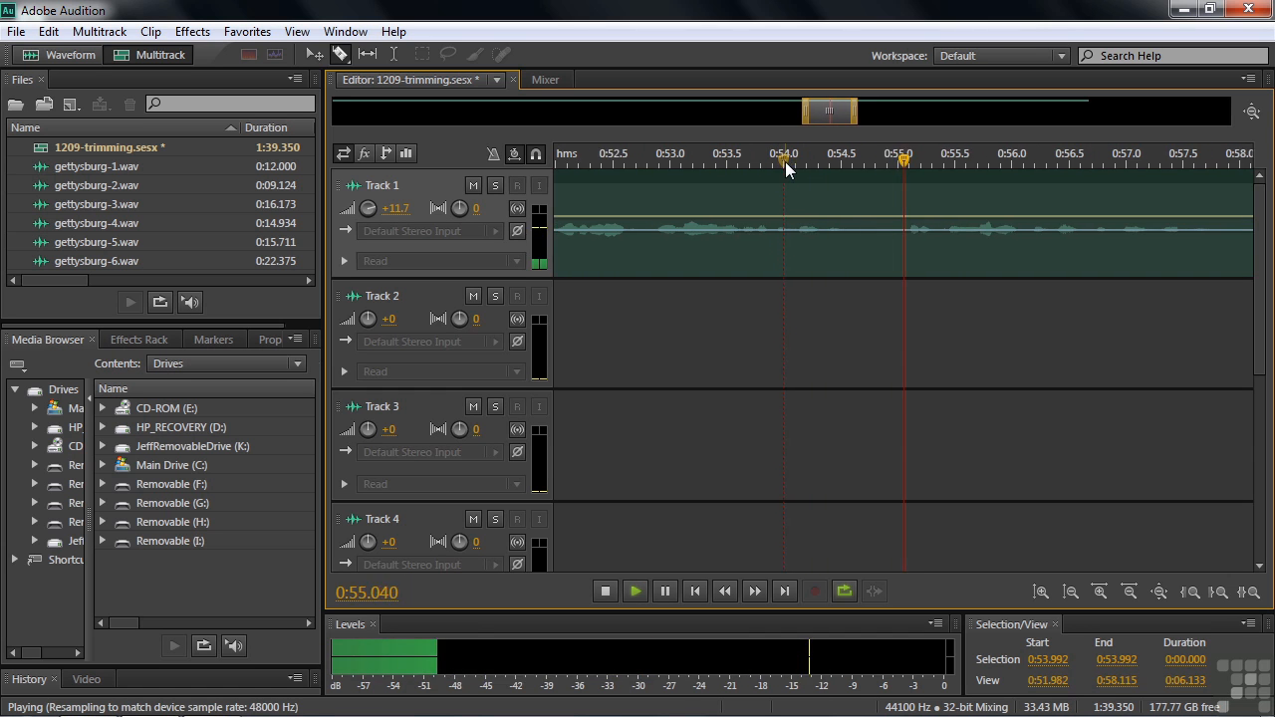
key("space")
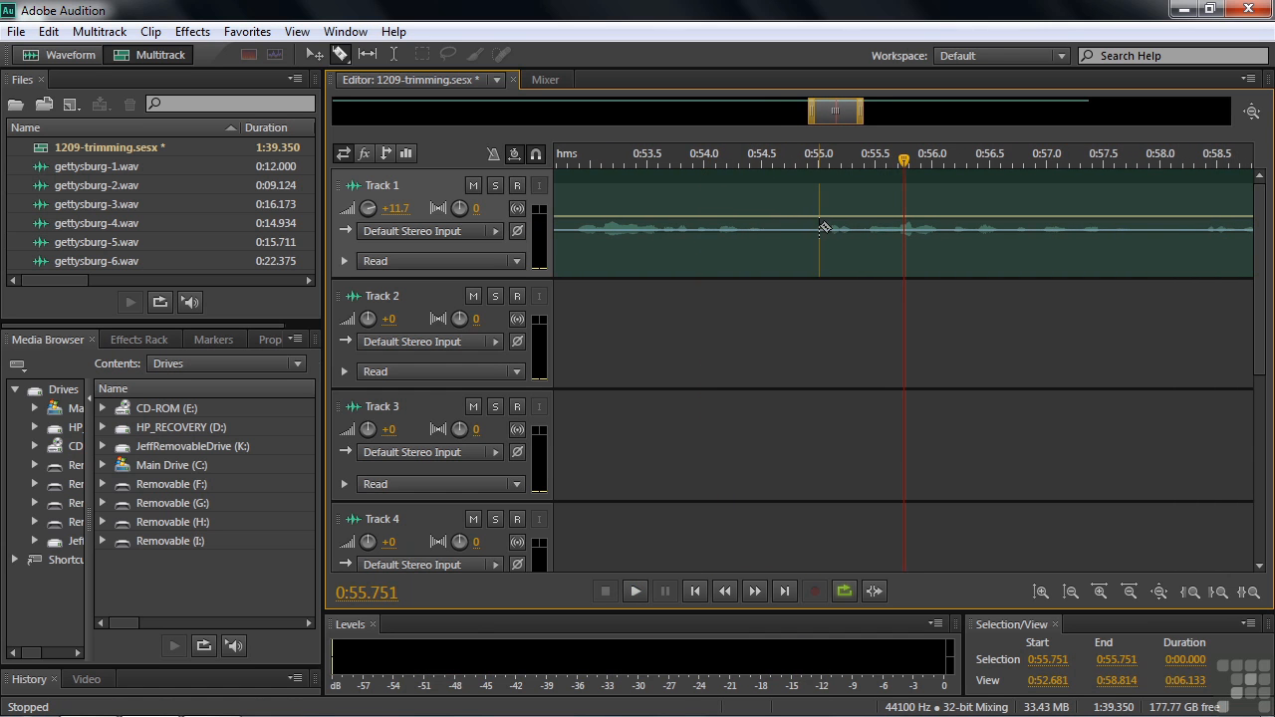
Step: Place the playhead at 0:54.743 in the pause and split the gettysburg-5 clip there with the Razor tool
left_click(895, 164)
left_click_drag(896, 164, 790, 161)
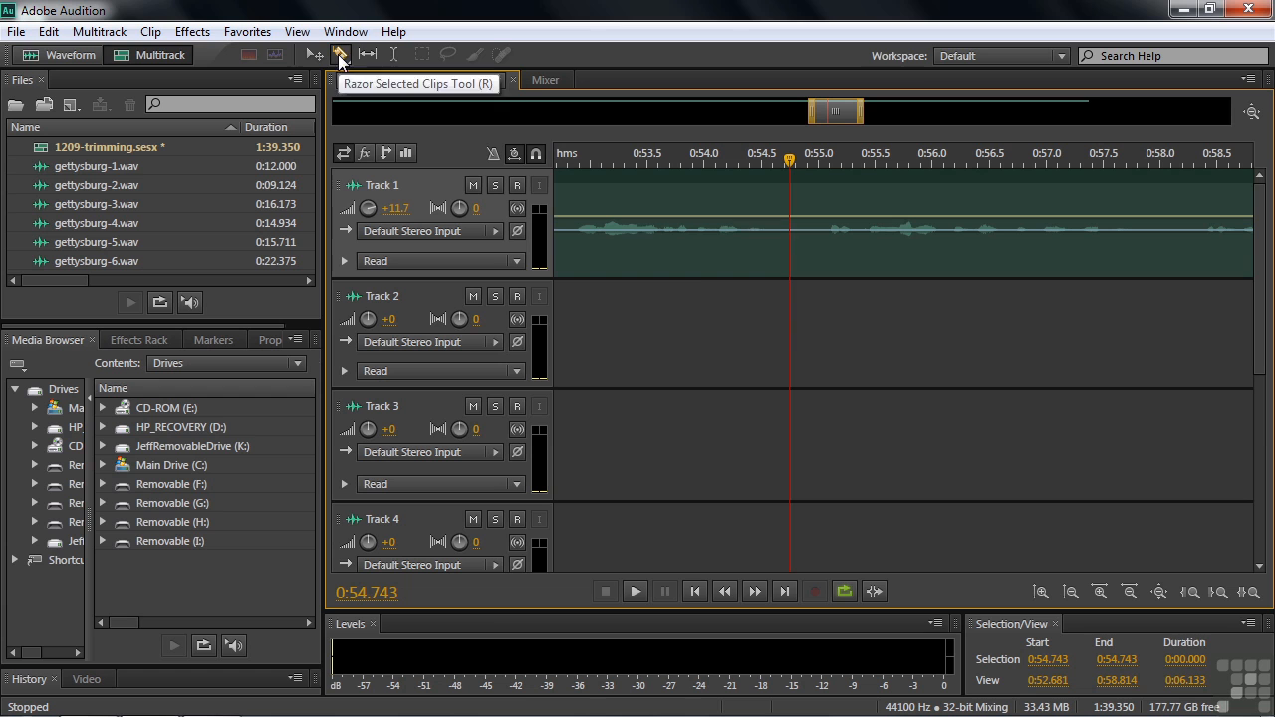
left_click(788, 201)
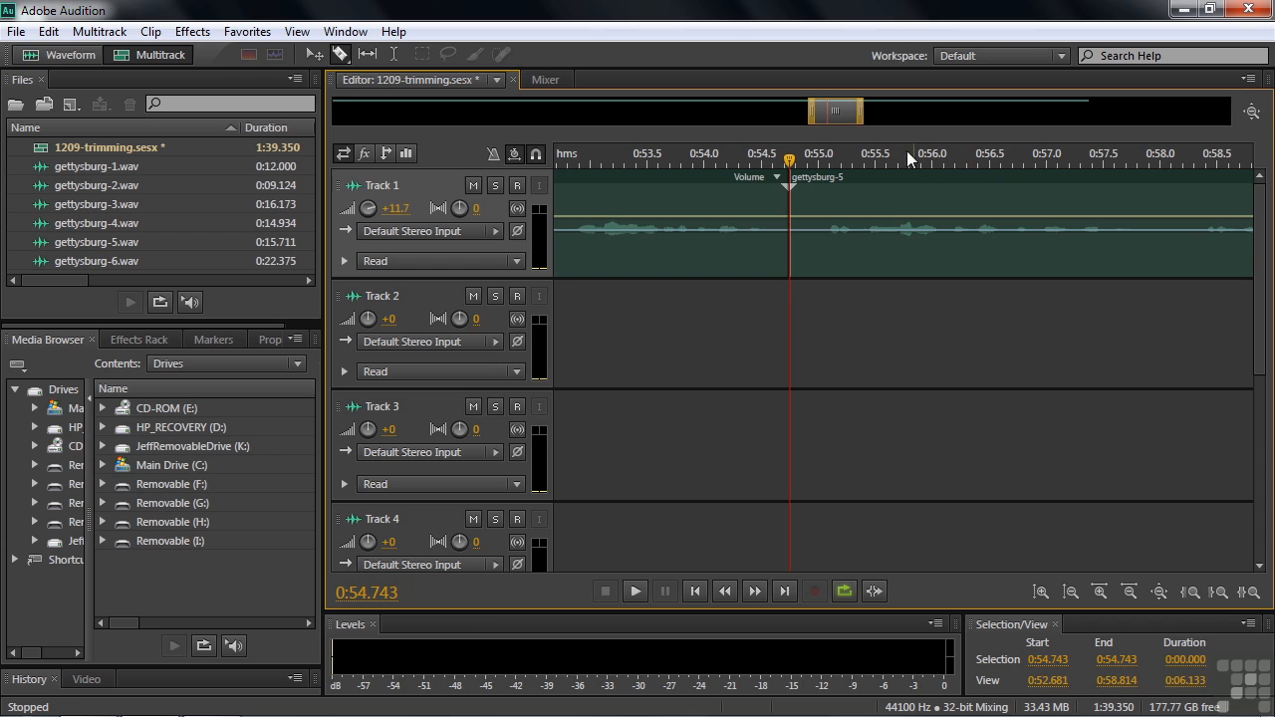
Step: Select the second part of gettysburg-5 together with the gettysburg-6 clip using the Move tool
left_click_drag(860, 113, 954, 112)
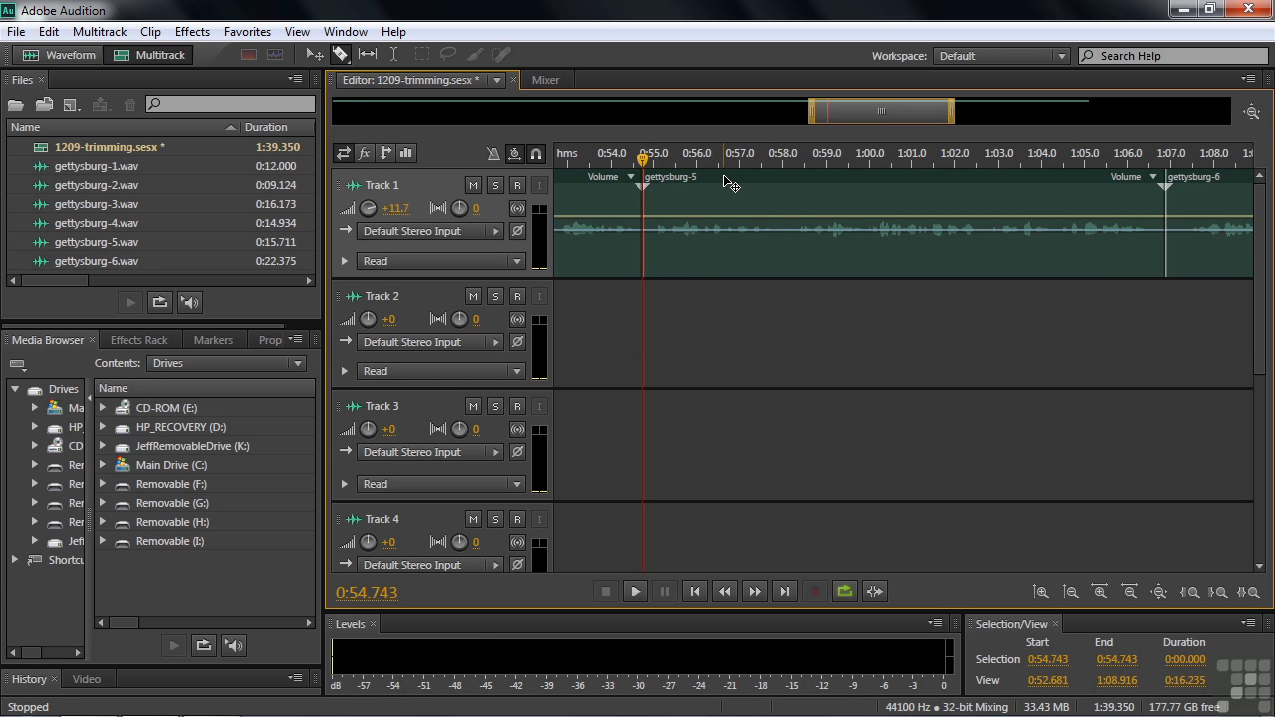
mouse_move(726, 184)
left_mouse_down()
mouse_move(766, 185)
mouse_move(733, 193)
left_mouse_up()
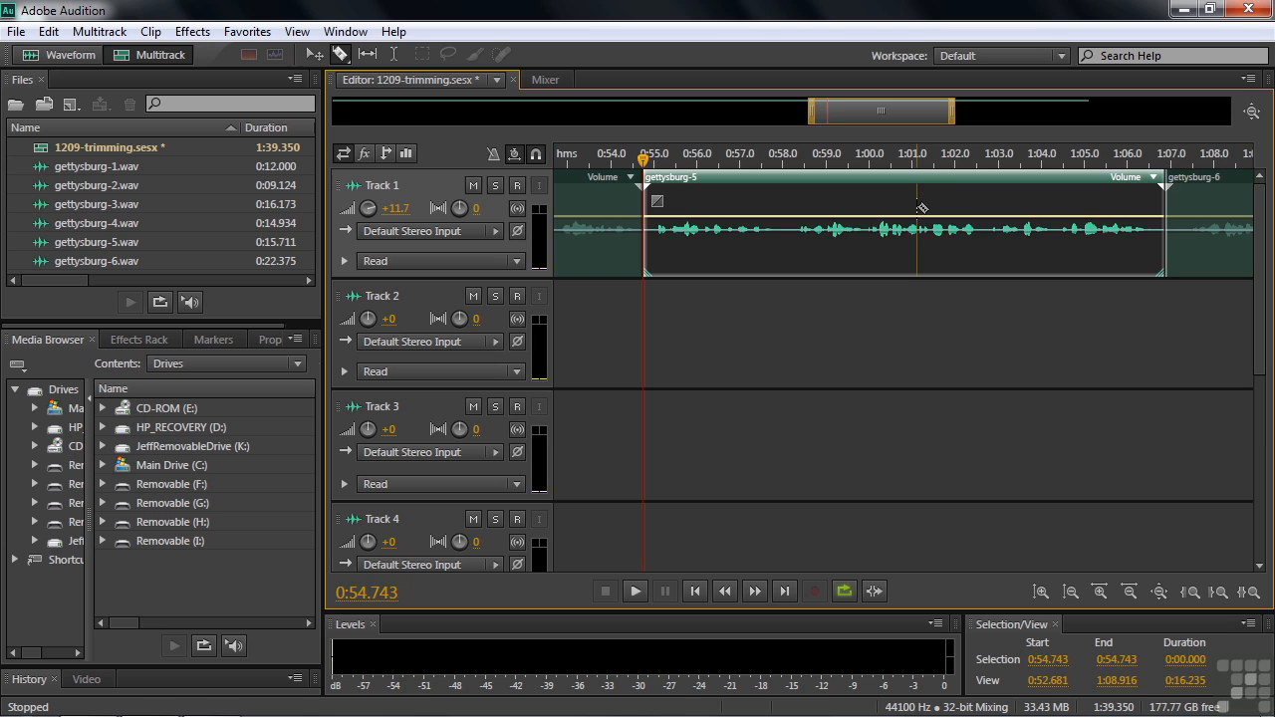
key("minus")
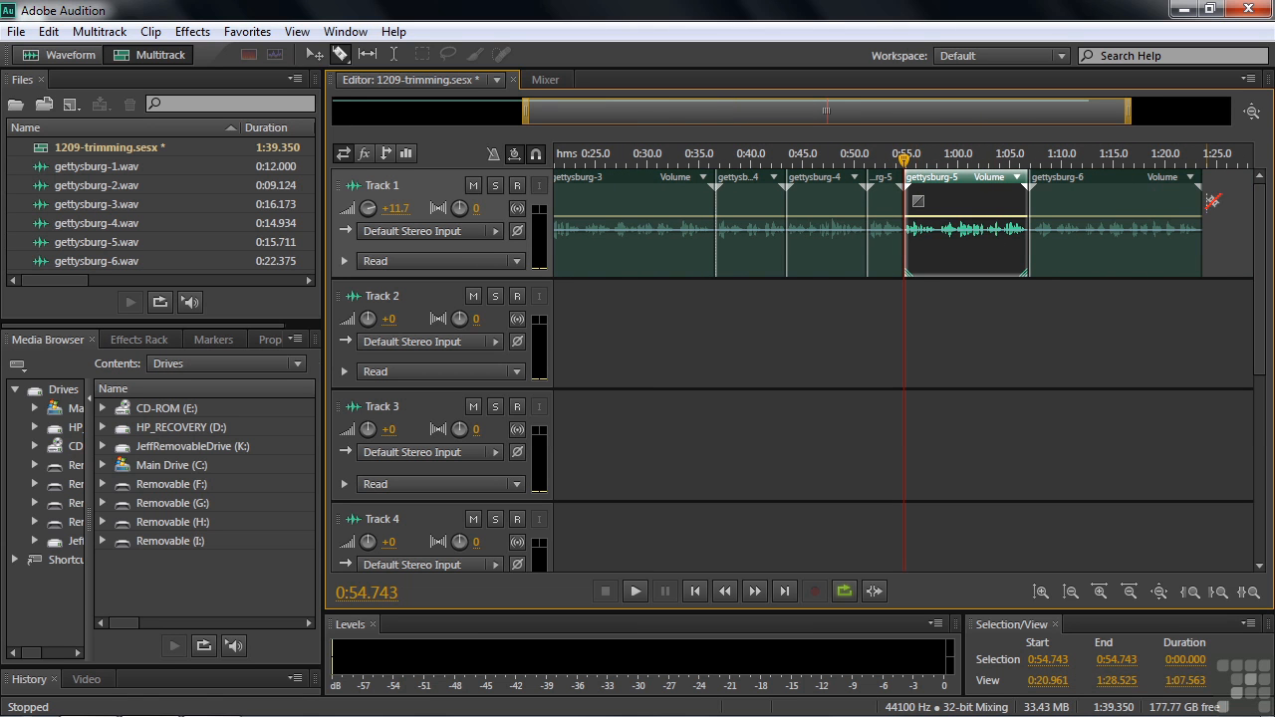
left_click(313, 55)
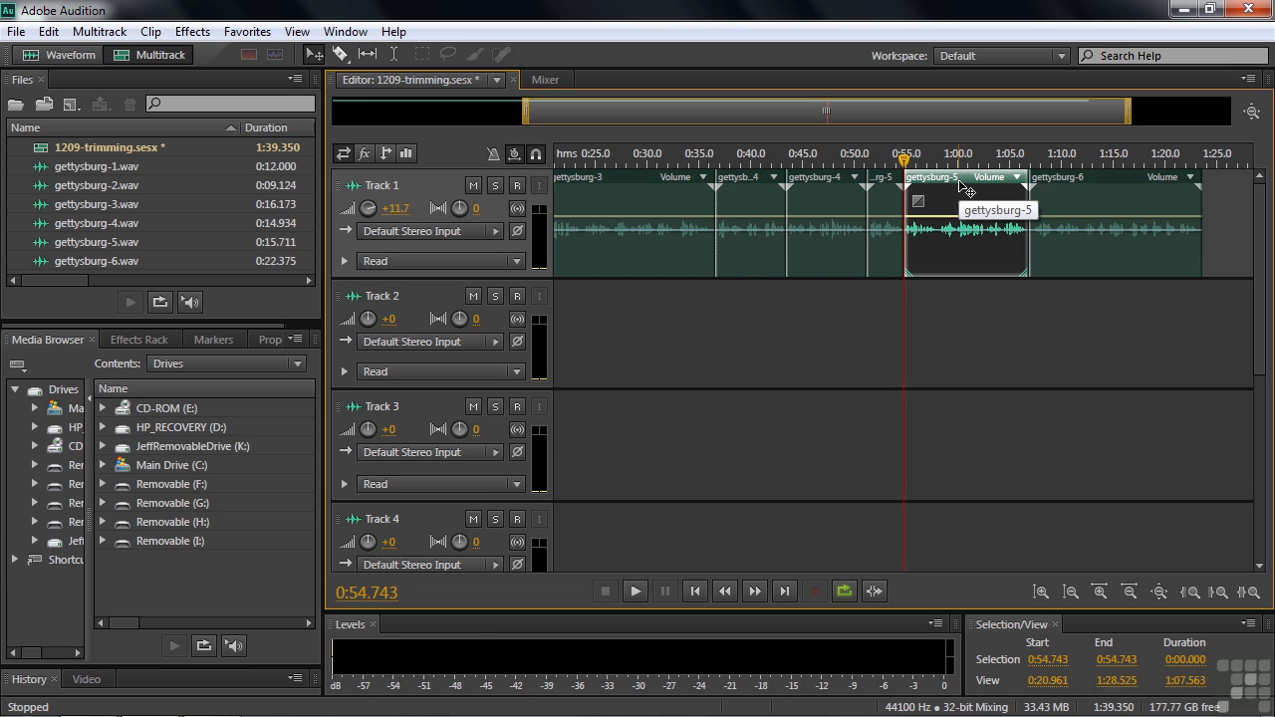
left_click(1113, 178, "ctrl")
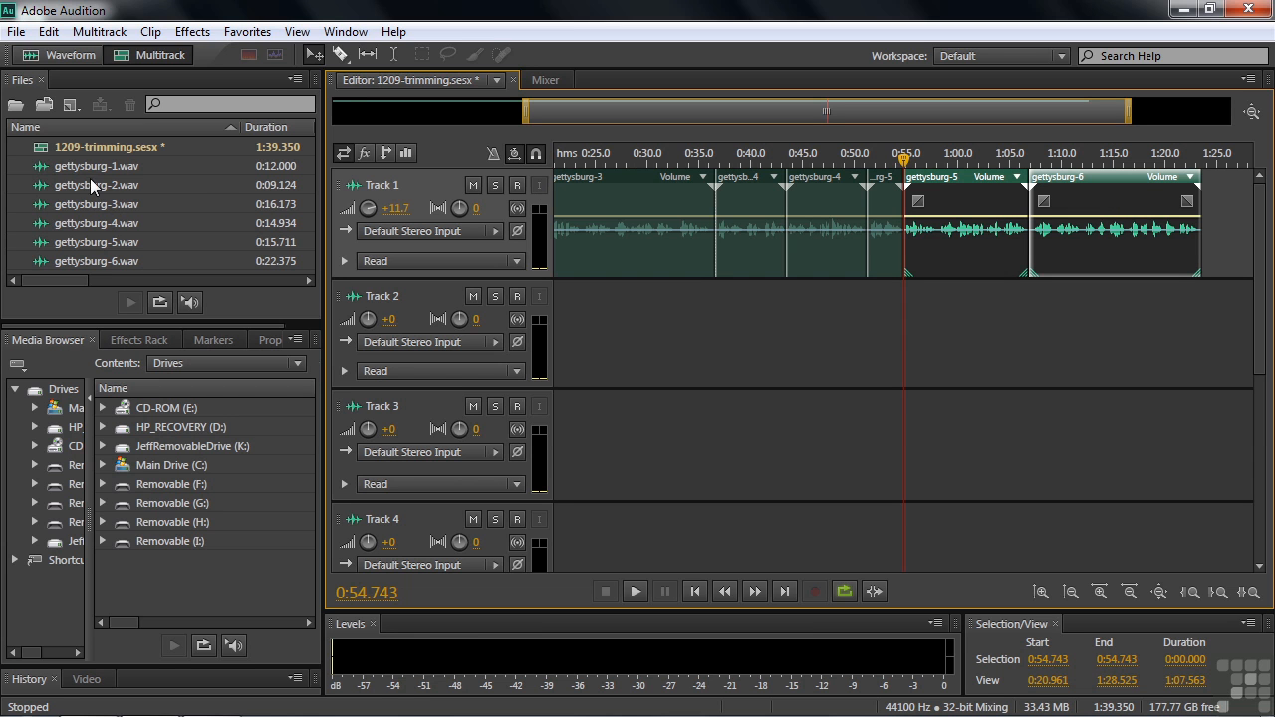
Step: Select several of the narration files in the file list at once, including gettysburg-1.wav, gettysburg-3.wav and gettysburg-6.wav
left_click(61, 172)
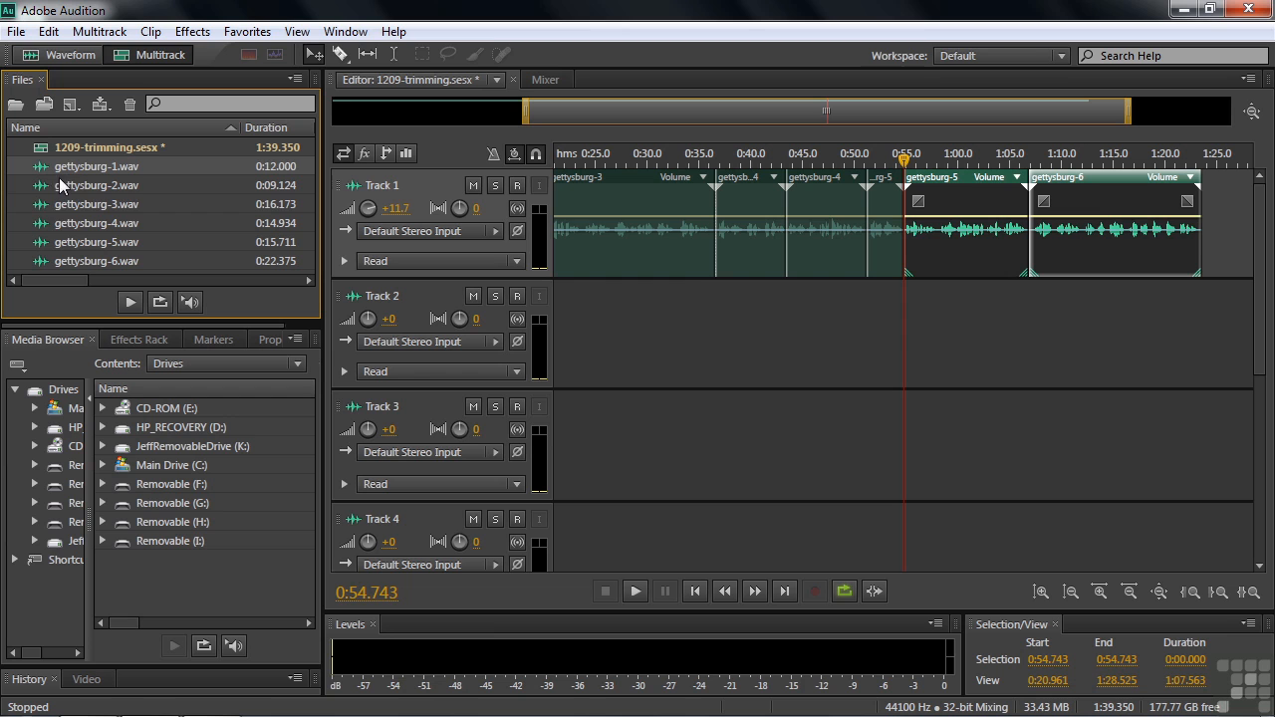
left_click(62, 206, "shift")
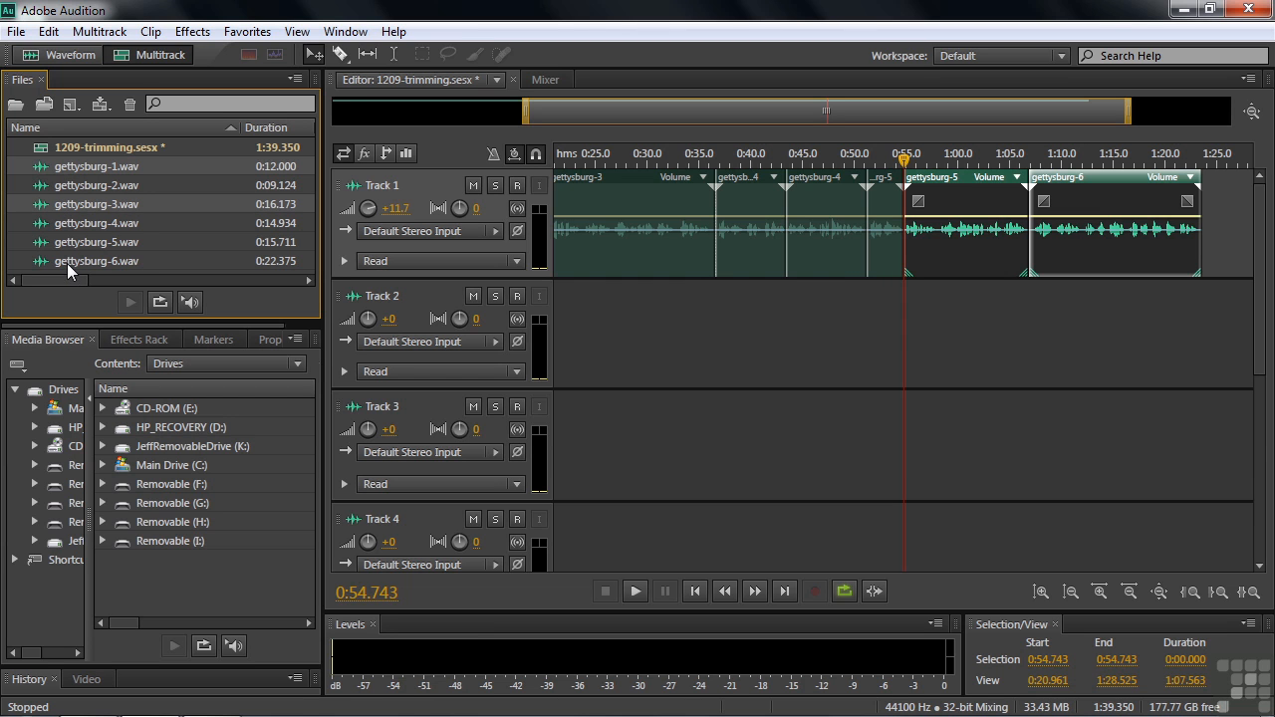
left_click(68, 264, "shift")
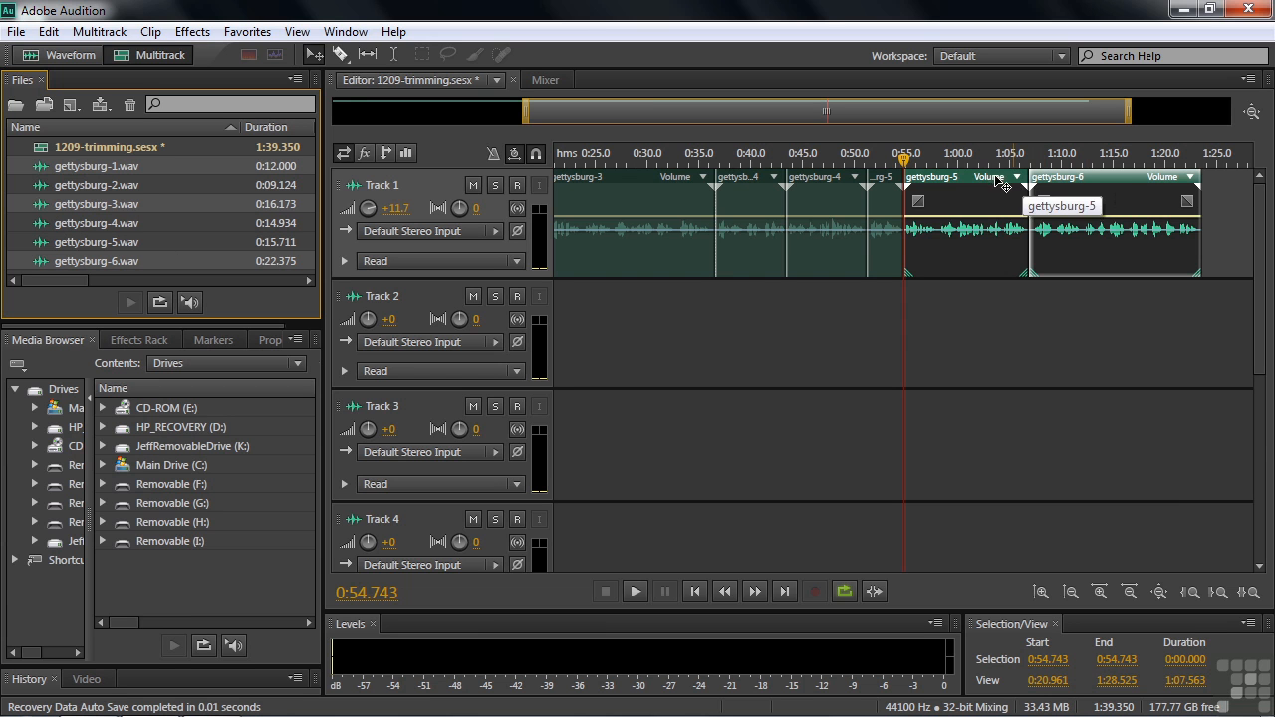
Step: Try adding gettysburg-3 and the second gettysburg-4 part to the clip selection, and return to only gettysburg-5 and gettysburg-6
left_click(822, 178)
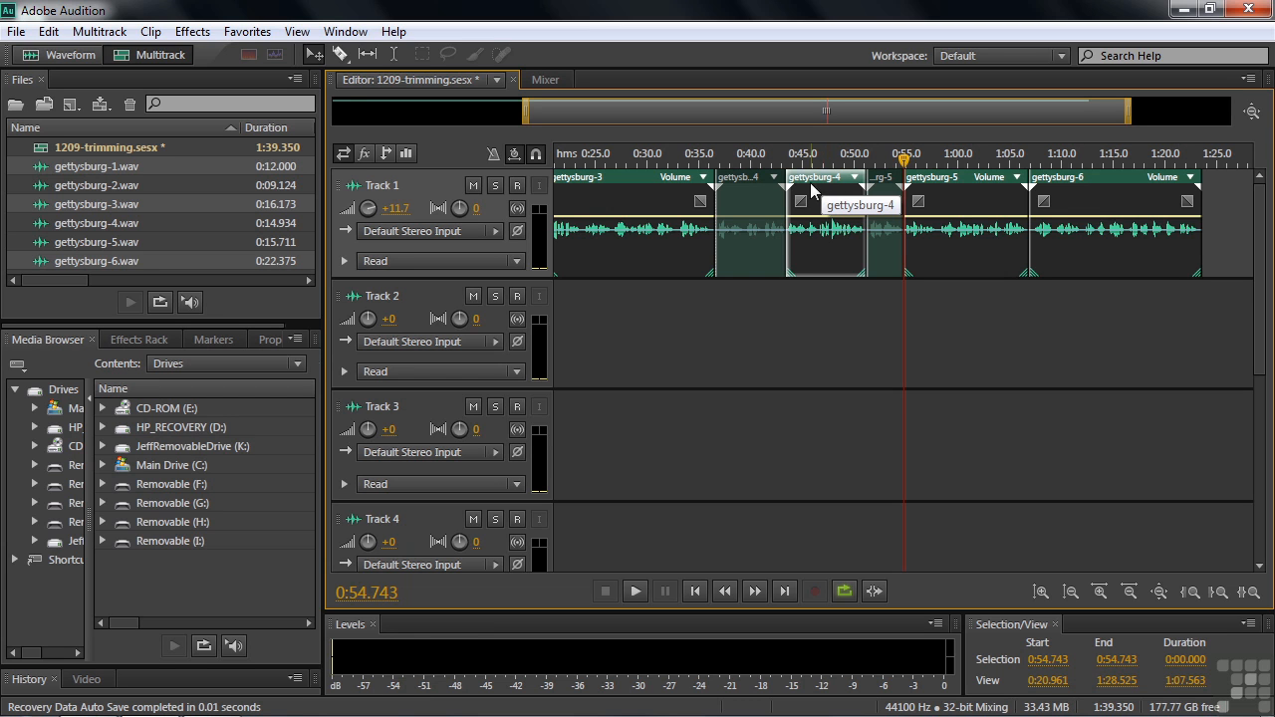
left_click(652, 179, "shift")
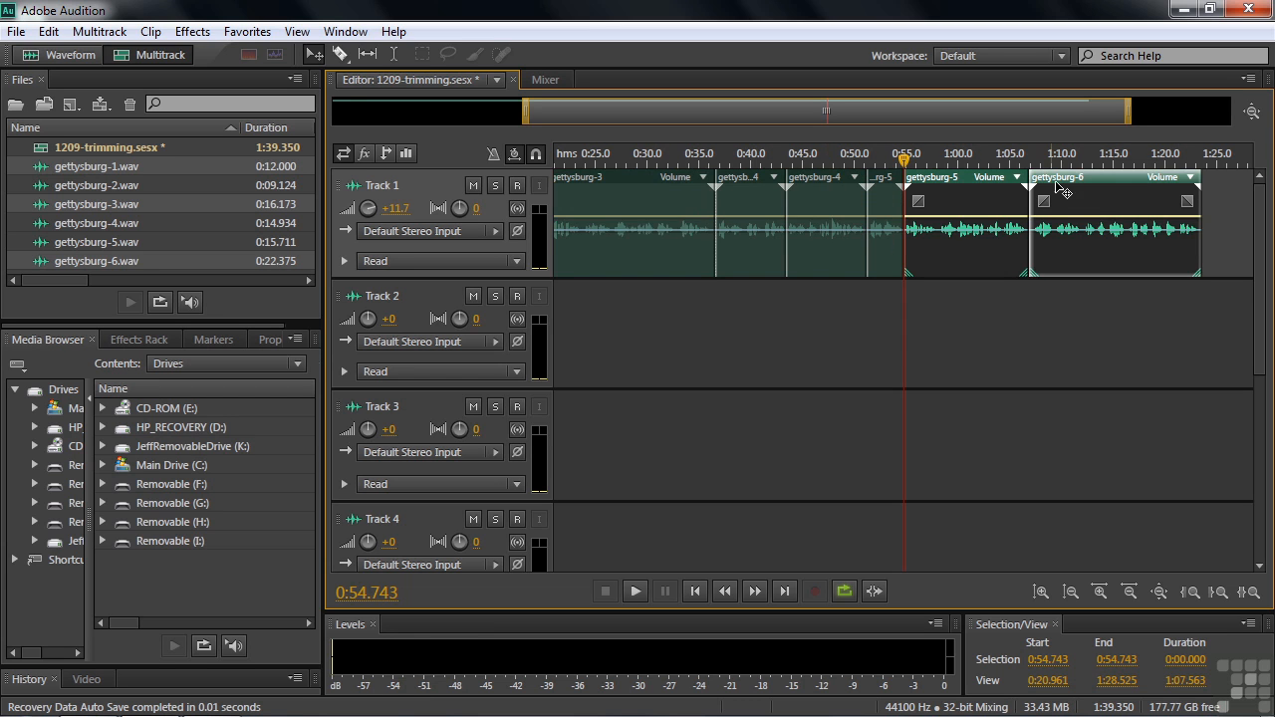
Step: Move the selected gettysburg-5 and gettysburg-6 clips together away from the preceding clip and back against its end at 0:54.743
mouse_move(953, 183)
left_mouse_down()
mouse_move(1001, 184)
mouse_move(948, 181)
mouse_move(992, 186)
mouse_move(968, 186)
left_mouse_up()
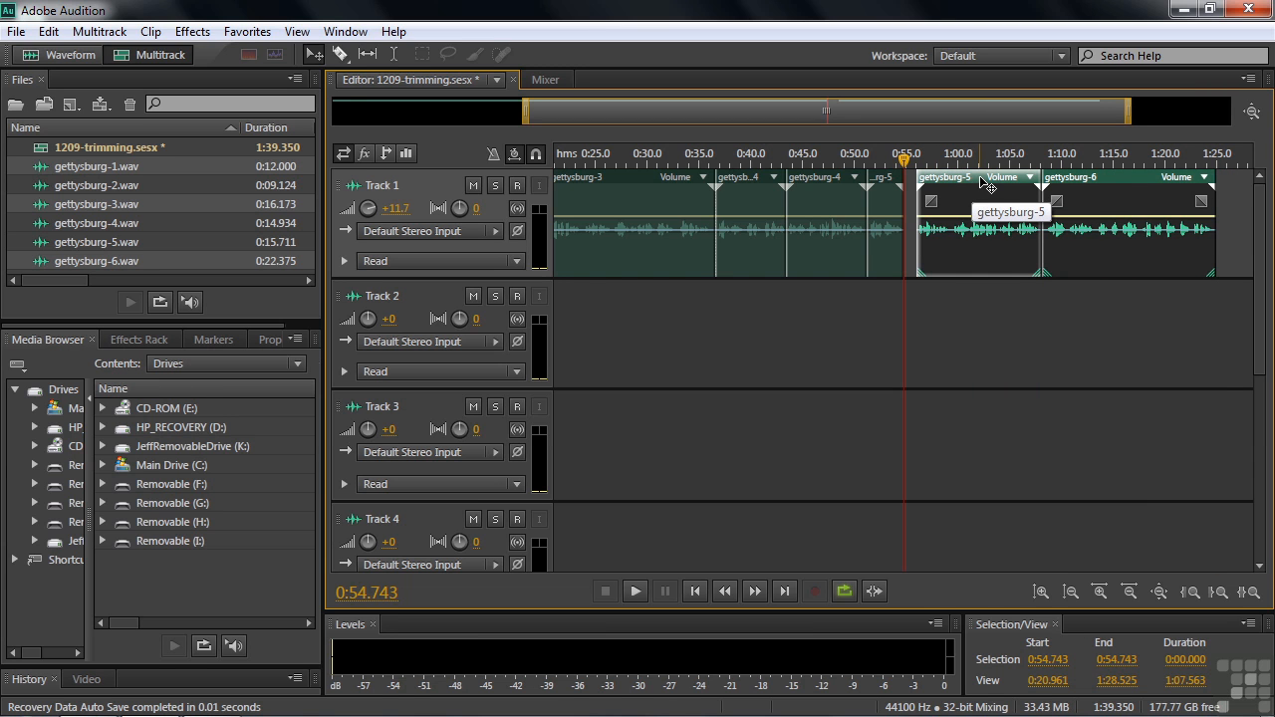
left_click_drag(984, 183, 940, 185)
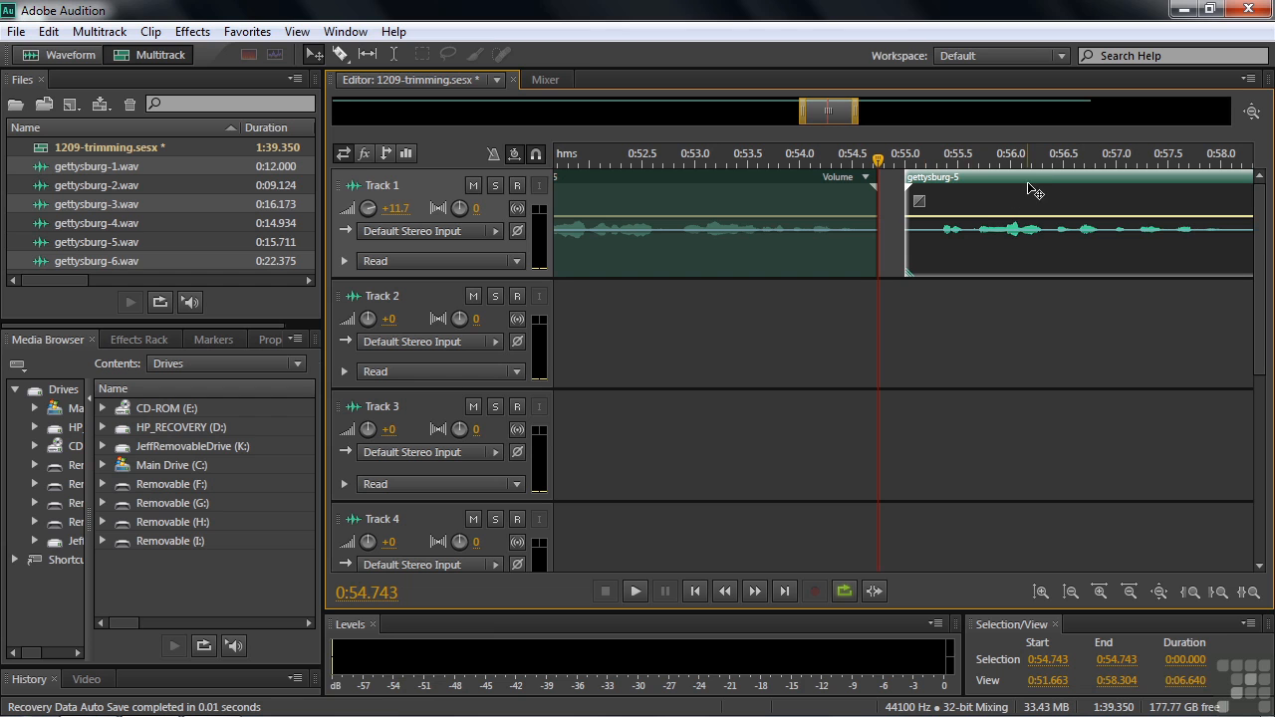
left_click_drag(1035, 191, 1009, 176)
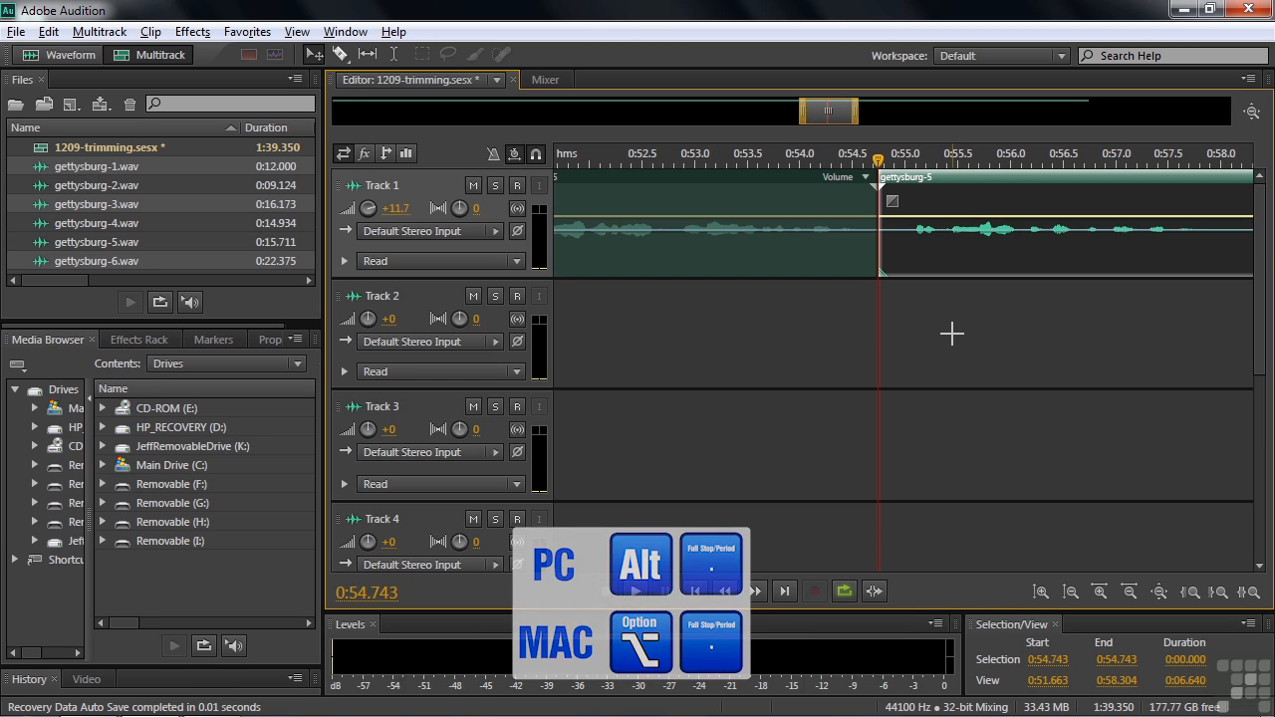
Step: Nudge the selected gettysburg-5 and gettysburg-6 clips slightly later in small repeated increments
key("alt+period")
key("alt+period")
key("alt+period")
key("alt+period")
key("alt+period")
key("alt+period")
key("alt+period")
key("alt+period")
key("alt+period")
key("alt+period")
key("alt+period")
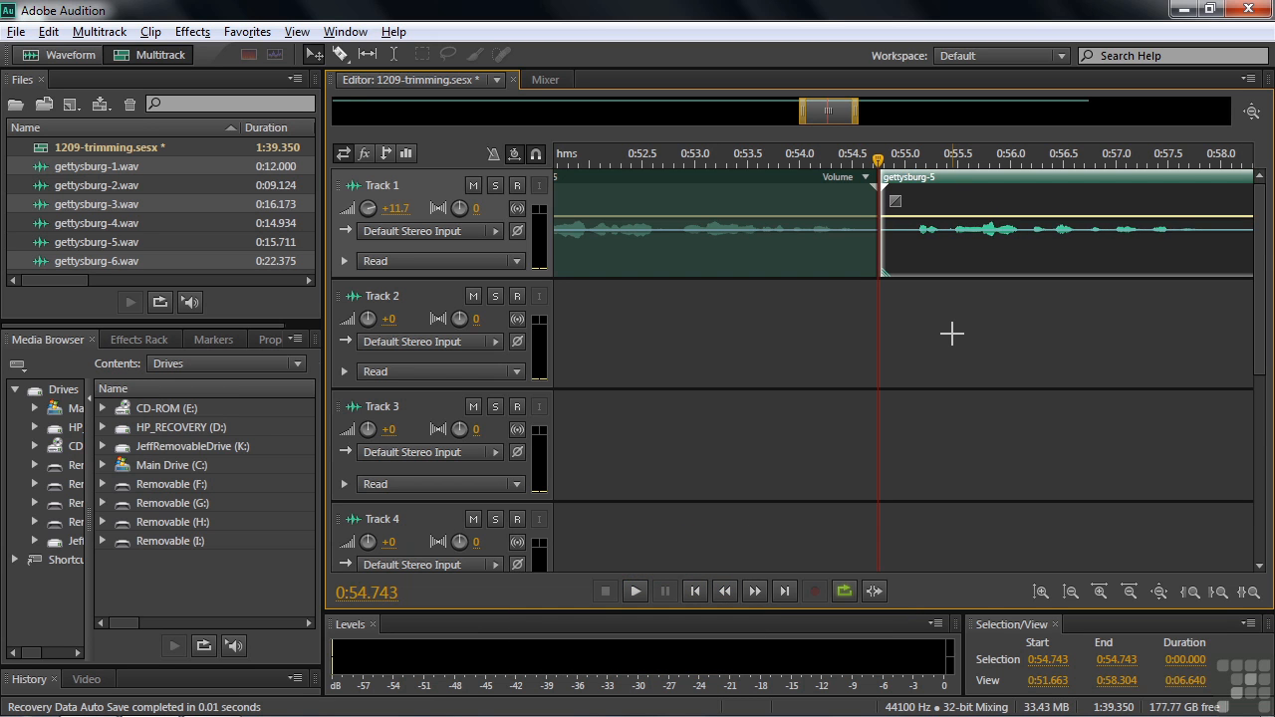
Step: Nudge the selected gettysburg-5 and gettysburg-6 clips later to open a short gap after the preceding clip
key("alt+period")
key("alt+period")
key("alt+period")
key("alt+period")
key("alt+period")
key("alt+period")
key("alt+period")
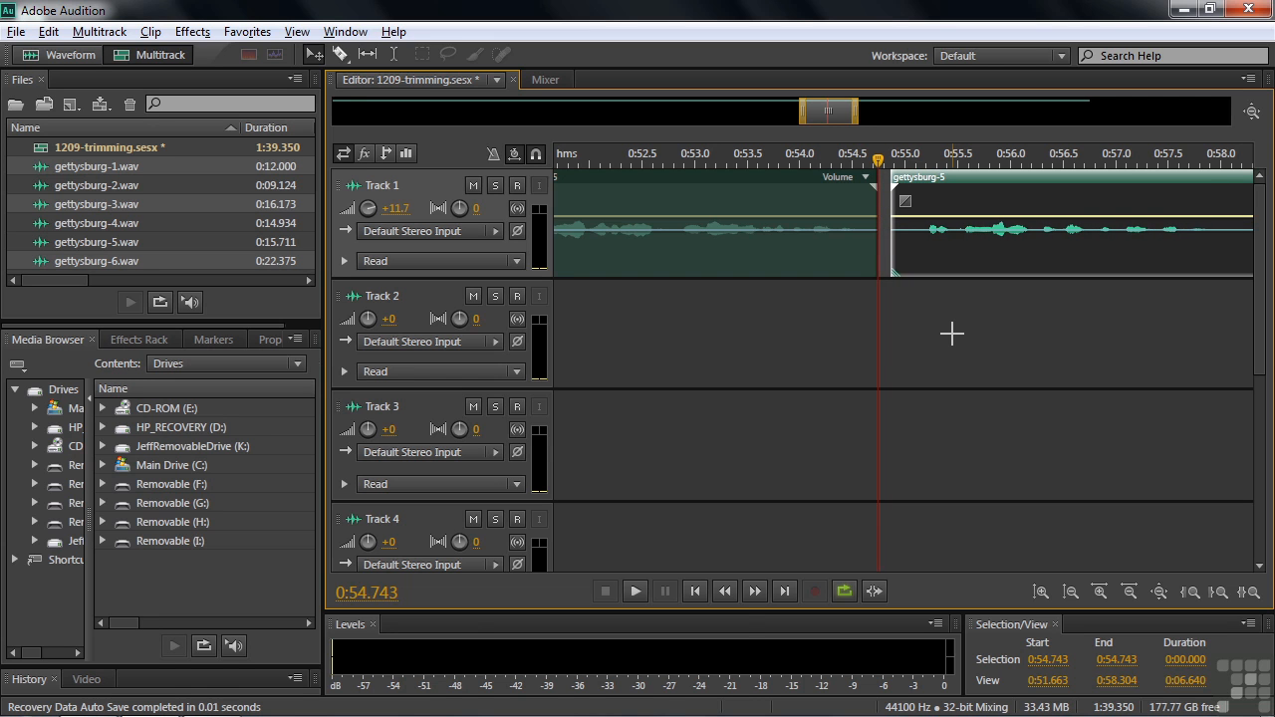
Step: Adjust the gap before gettysburg-5 by nudging the two selected clips earlier and later again in small increments
key("alt+comma")
key("alt+comma")
key("alt+comma")
key("alt+comma")
key("alt+comma")
key("alt+period")
key("alt+period")
key("alt+period")
key("alt+period")
key("alt+period")
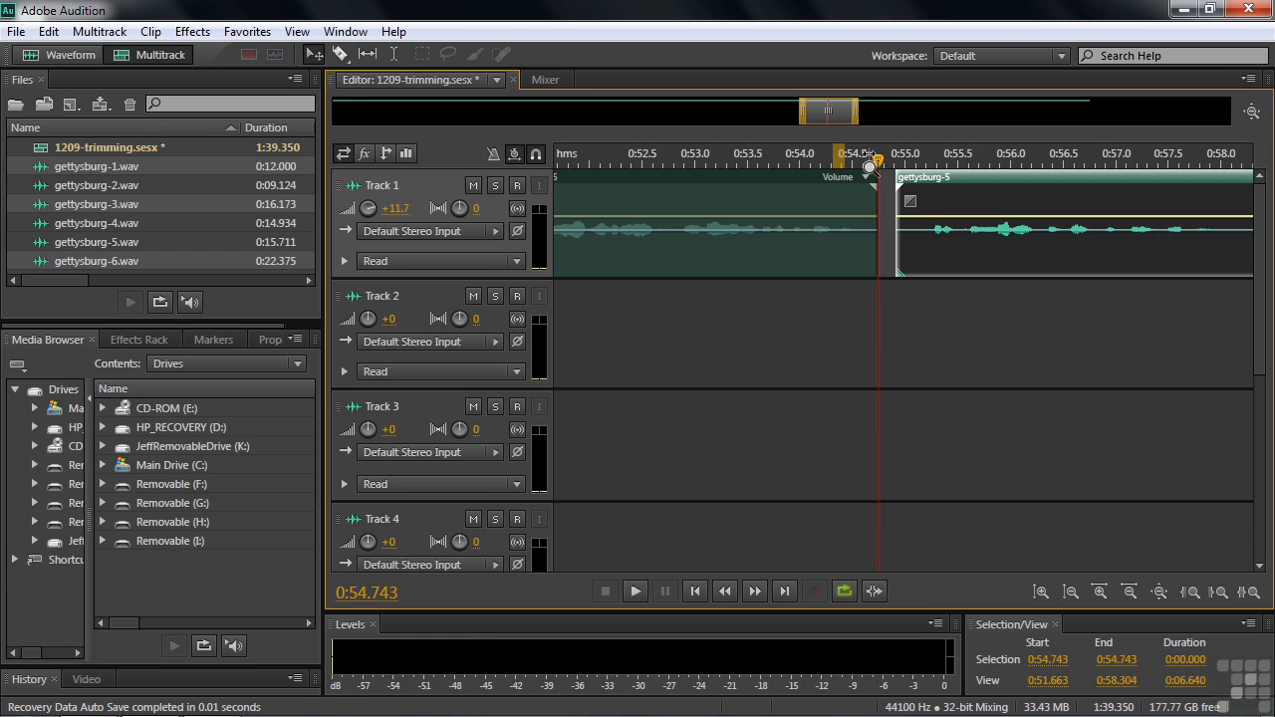
Step: Nudge the two selected clips earlier in very fine increments until gettysburg-5 starts at about 0:54.89
left_click_drag(929, 175, 930, 176)
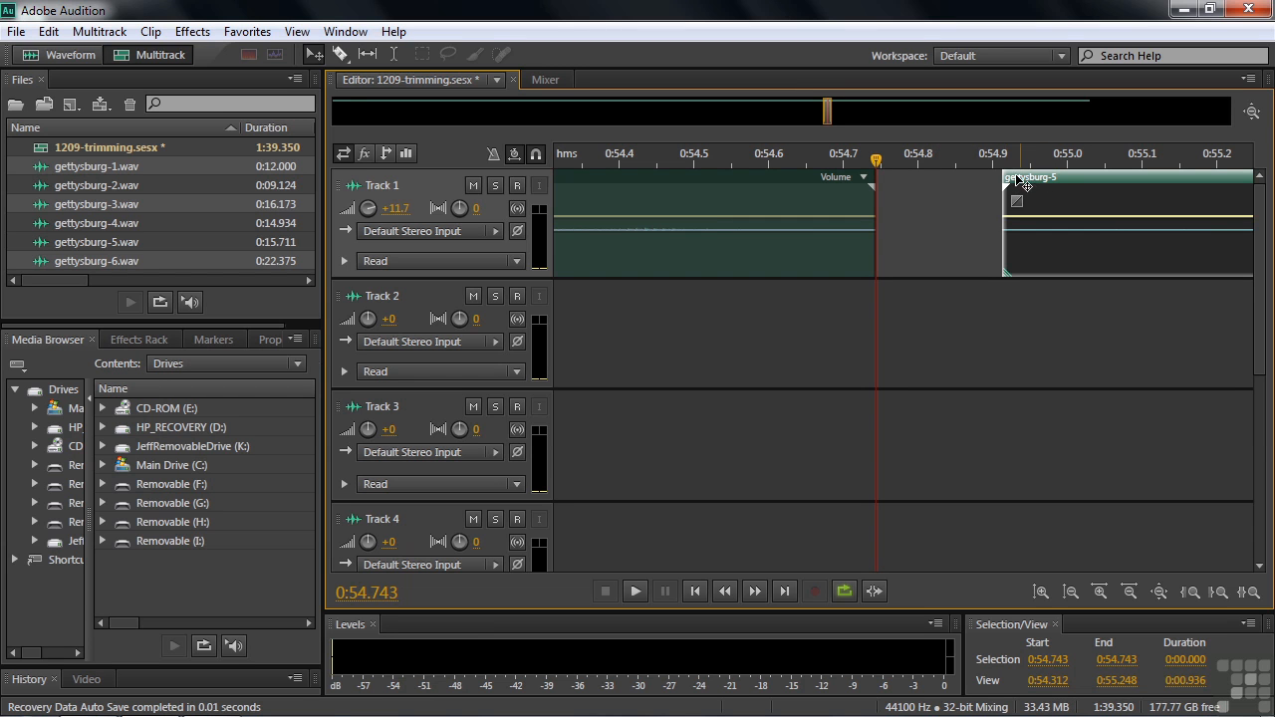
left_click_drag(1003, 164, 1005, 166)
key("alt+comma")
key("alt+comma")
key("alt+comma")
key("alt+comma")
key("alt+comma")
key("alt+comma")
key("alt+comma")
key("alt+comma")
key("alt+comma")
key("alt+comma")
key("alt+comma")
key("alt+comma")
key("alt+comma")
key("alt+comma")
key("alt+comma")
key("alt+comma")
key("alt+comma")
key("alt+comma")
key("alt+comma")
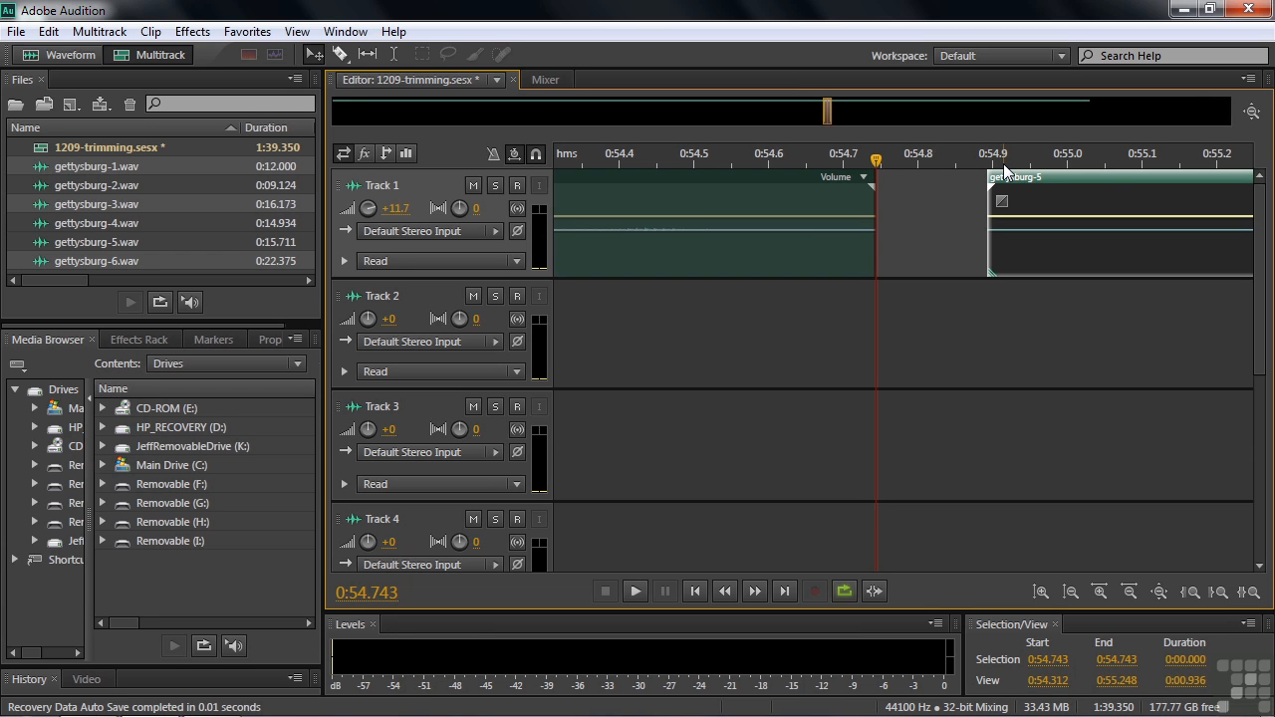
Step: Play the session from 0:54.271 across the gap into the start of gettysburg-5
left_click_drag(876, 166, 553, 185)
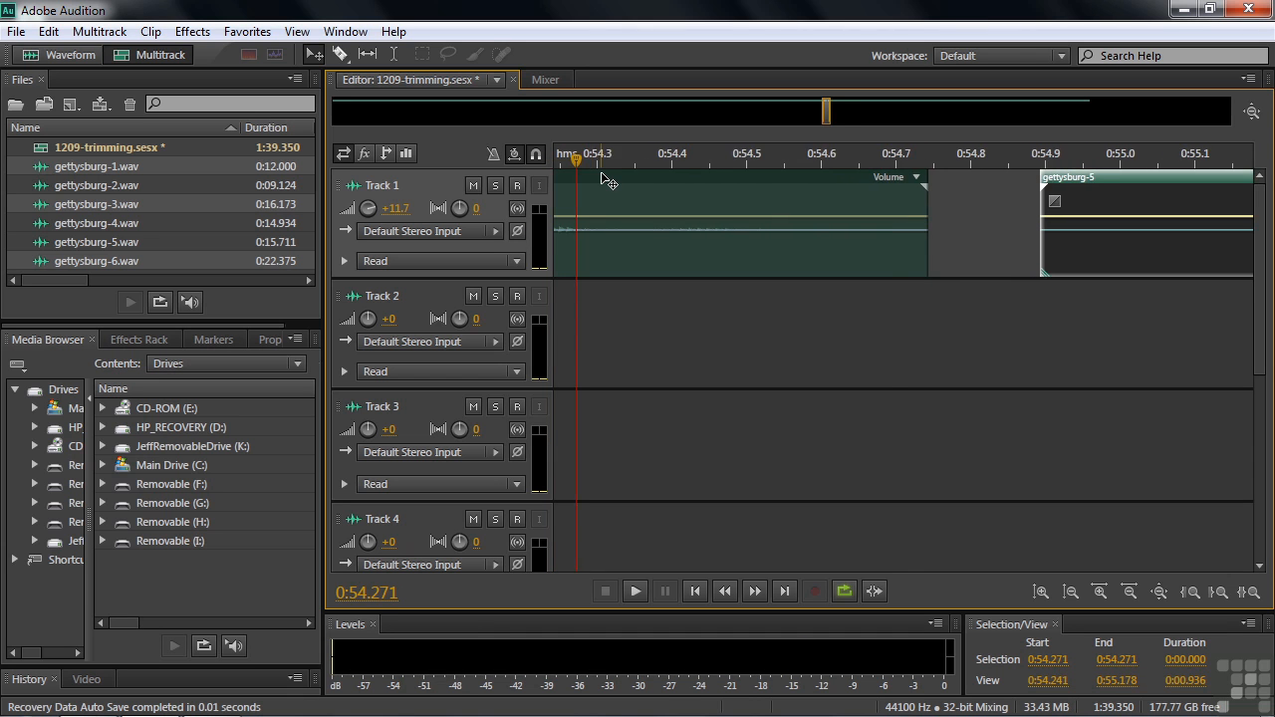
scroll(602, 178, "down", 2)
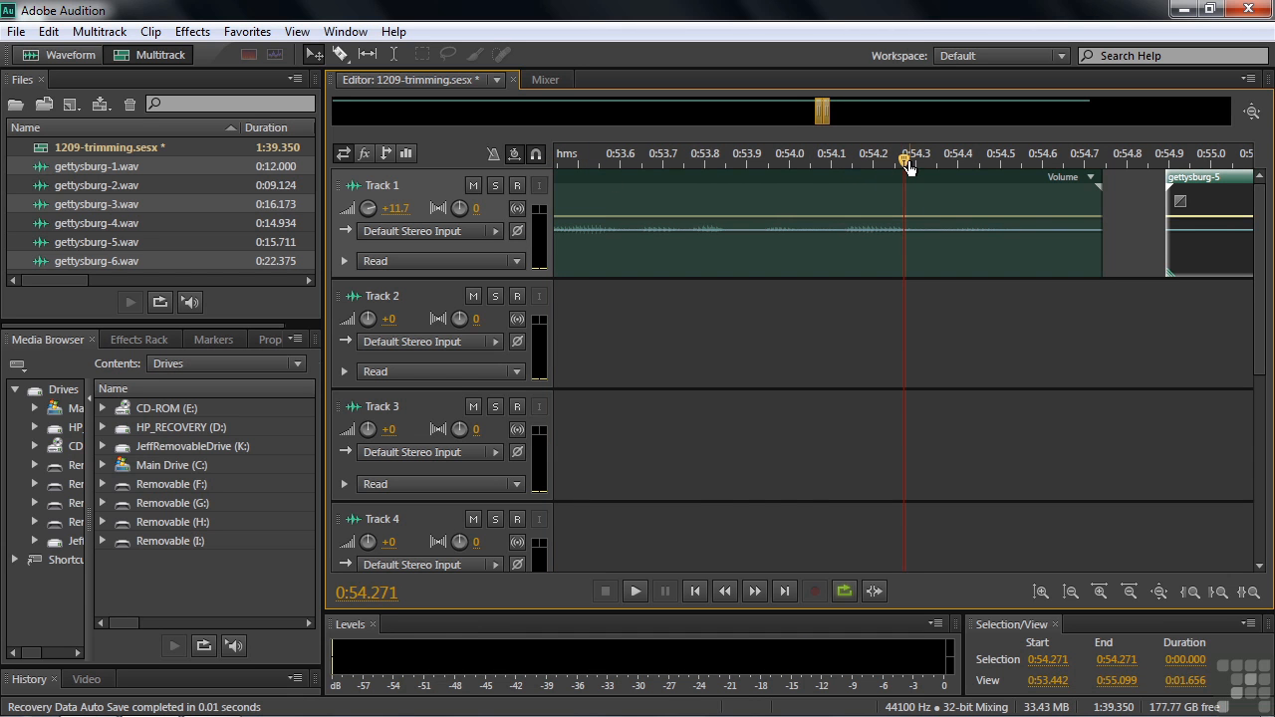
key("space")
key("space")
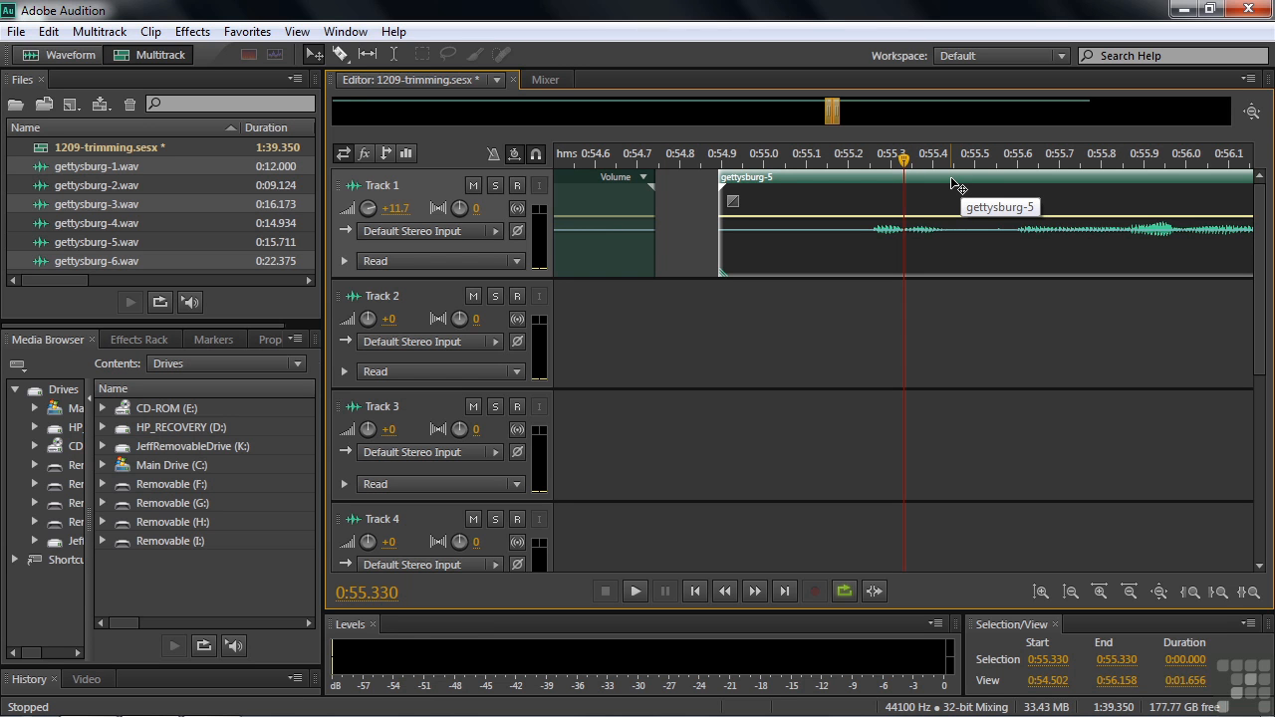
Step: Widen the gap by nudging the selected gettysburg-5 and gettysburg-6 clips later until gettysburg-5 starts at about 0:56
key("minus")
key("minus")
key("minus")
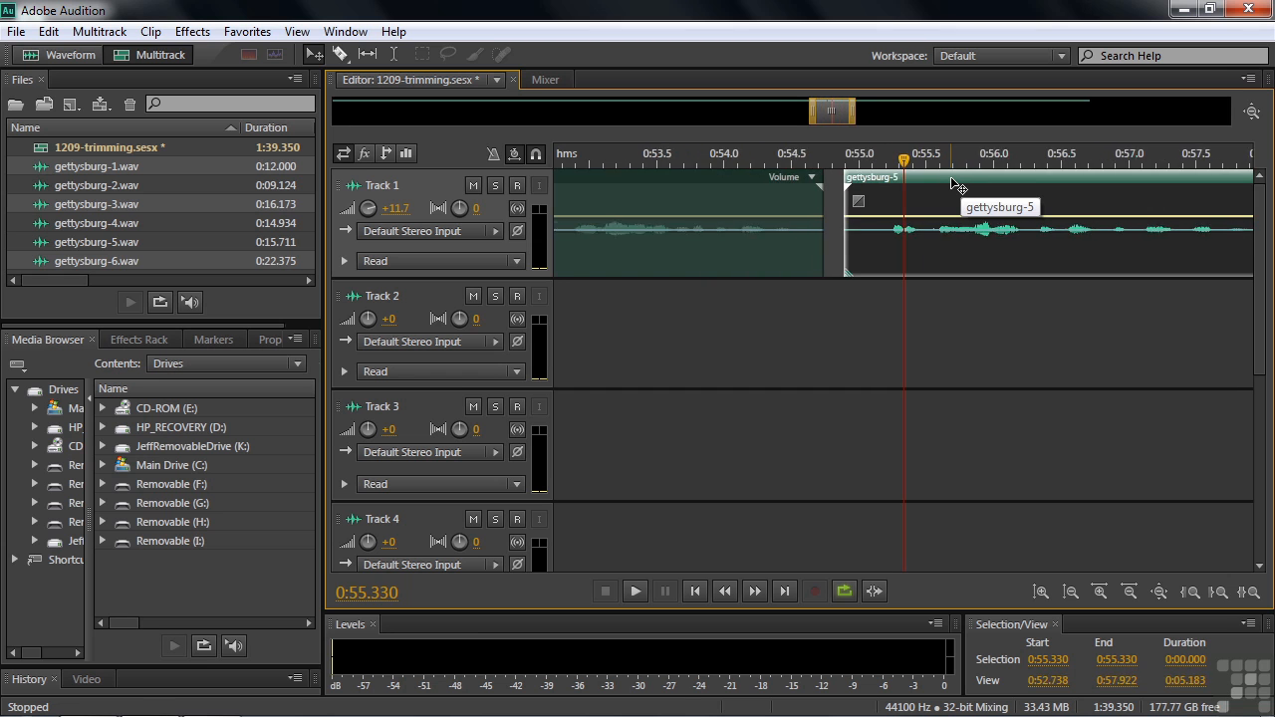
key("minus")
key("minus")
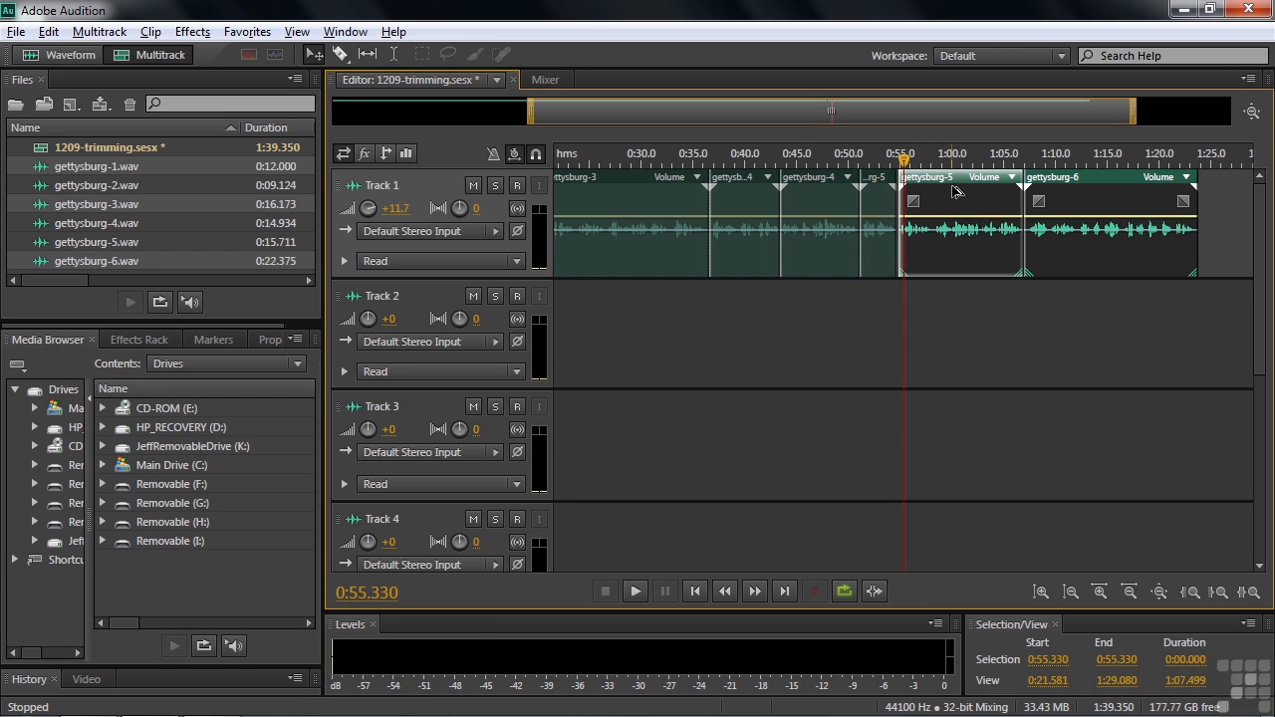
key("alt+period")
key("alt+period")
key("alt+period")
key("alt+period")
key("alt+period")
key("alt+period")
key("alt+period")
key("alt+period")
key("alt+period")
key("alt+period")
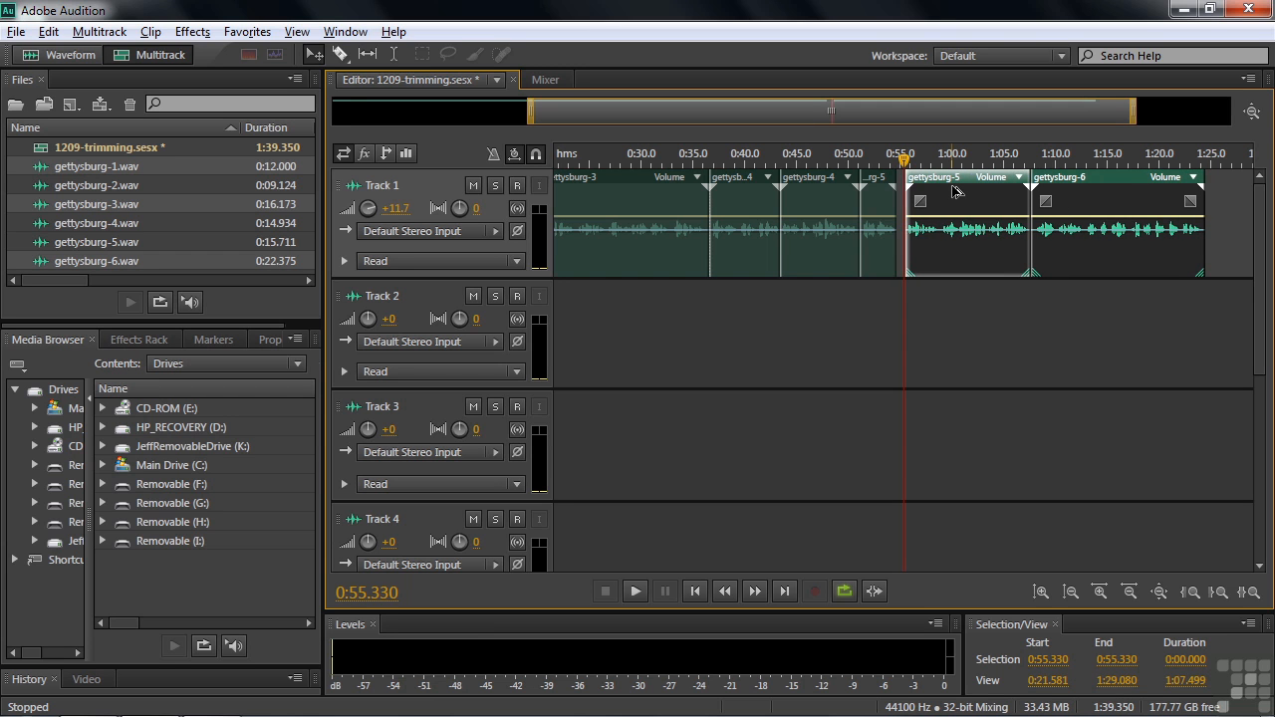
key("alt+period")
key("alt+period")
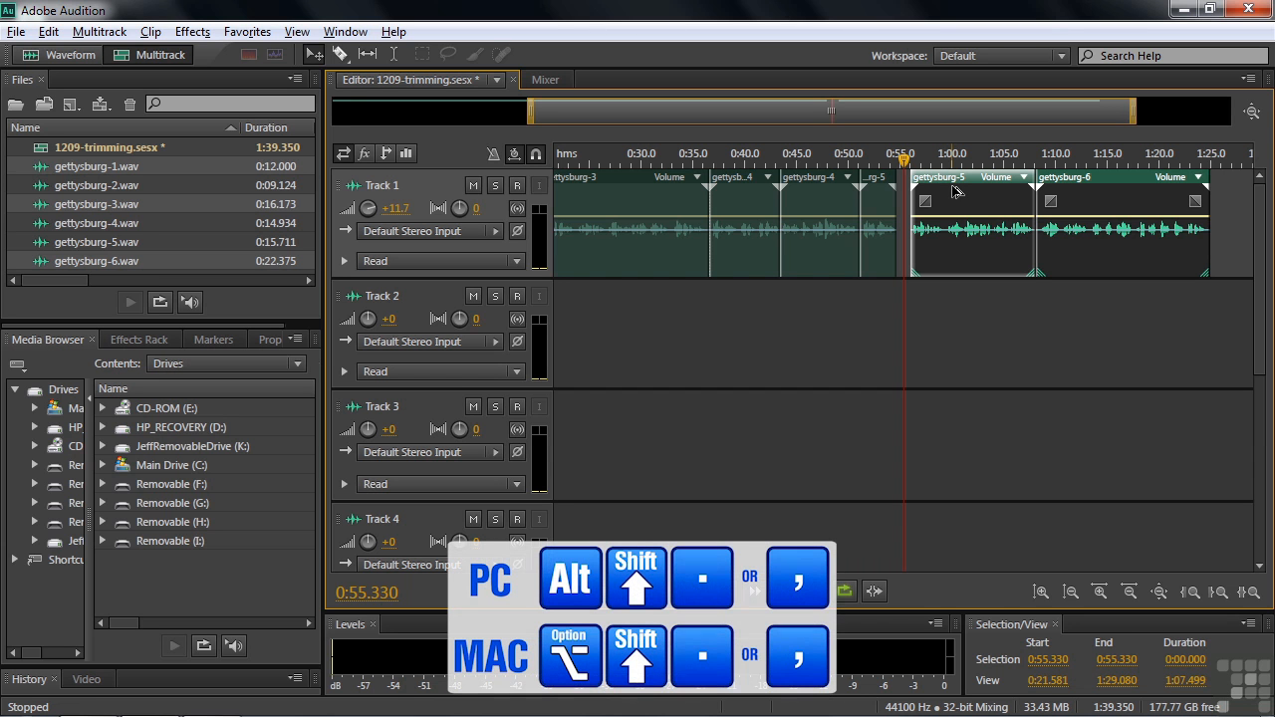
Step: Nudge the two selected clips later and back earlier in larger increments, leaving gettysburg-5 starting at about 0:56.5
key("alt")
key("alt+shift+period")
key("alt+shift+period")
key("alt+shift+period")
key("alt+shift+comma")
key("alt+shift+comma")
key("alt+shift+comma")
key("alt+shift+comma")
key("alt+shift+comma")
key("alt+shift+comma")
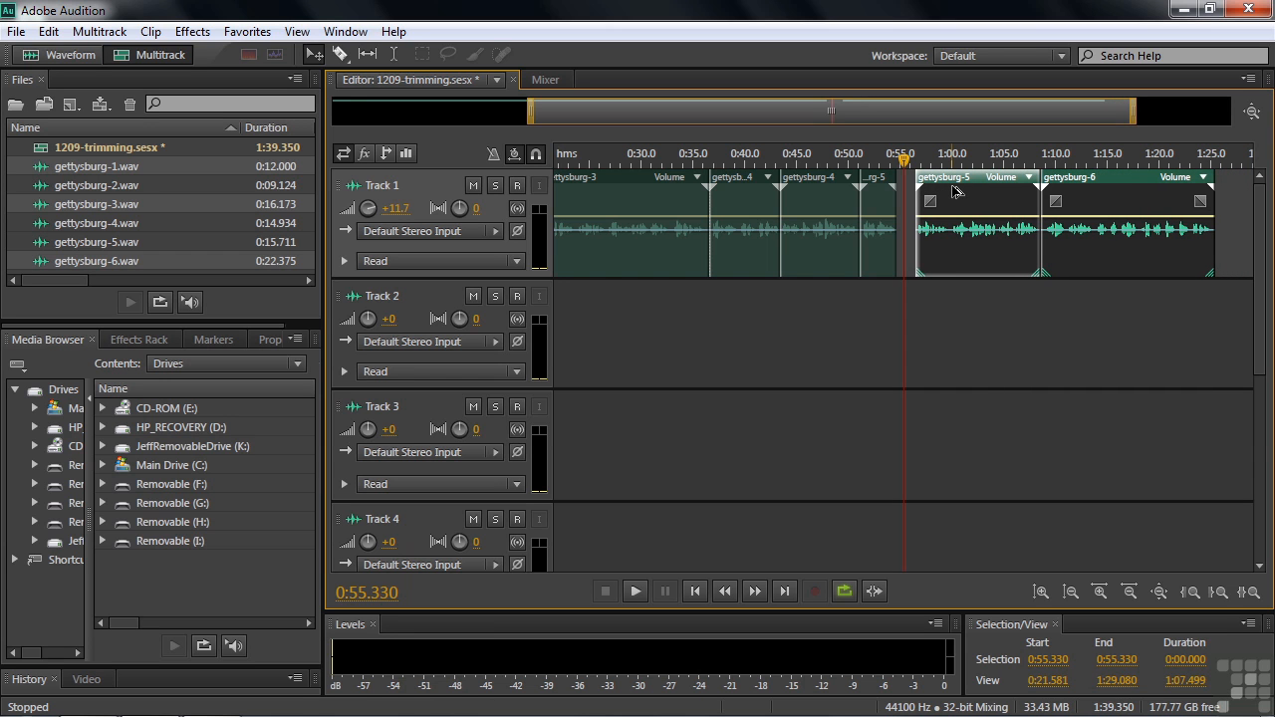